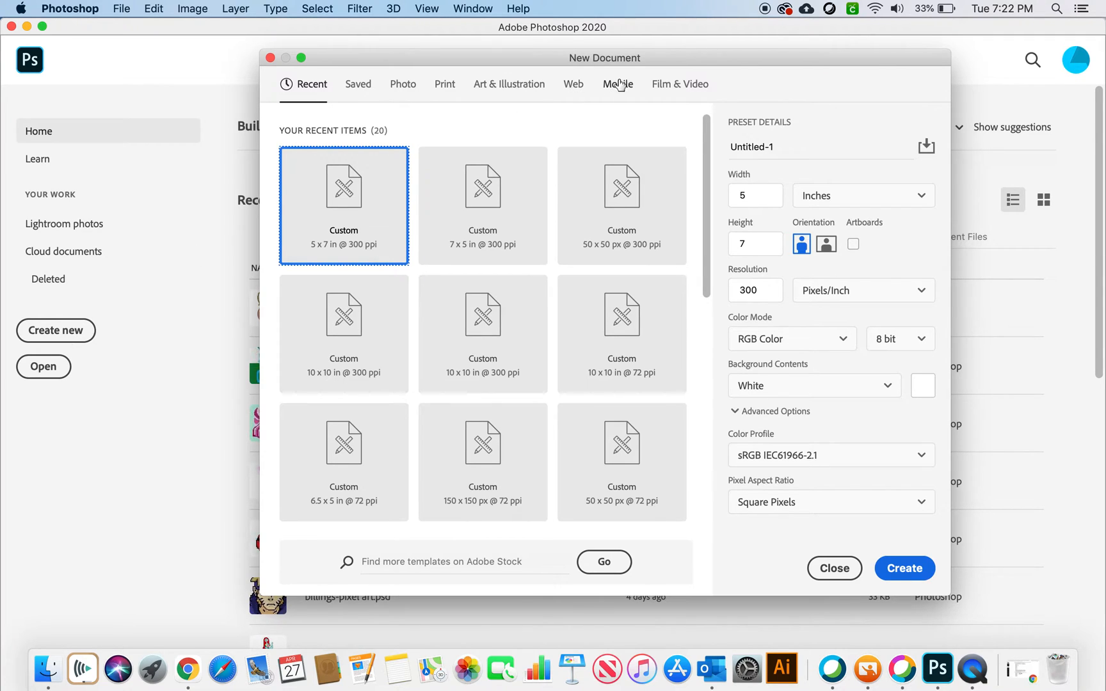
Step: Create a document named "Magnetic Lasso Tool", 5 x 7 inches at 300 pixels/inch, in RGB Color with a white background
left_click(779, 148)
type("Ma")
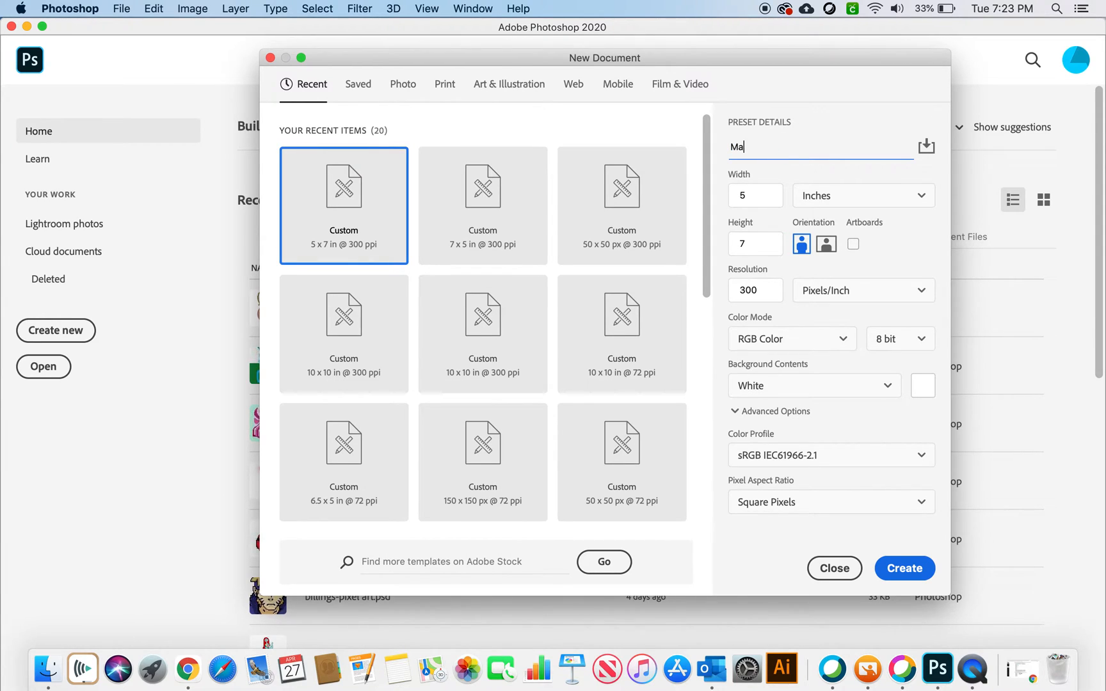
type("gnetic Lasso Tool")
left_click(814, 199)
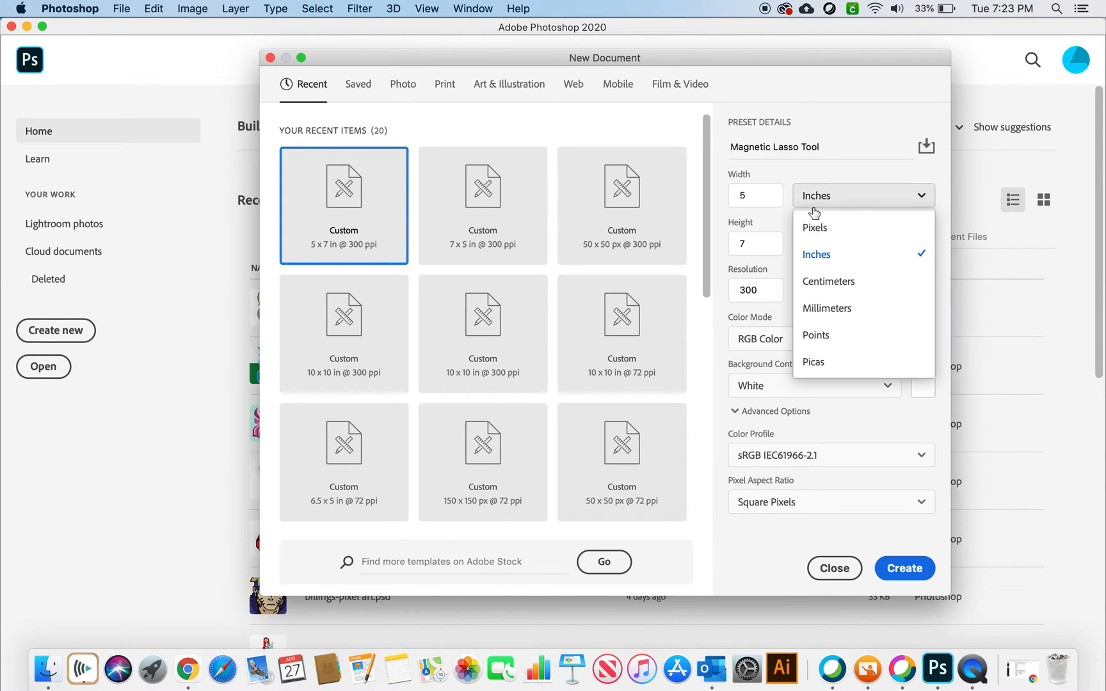
left_click(818, 255)
double_click(762, 197)
double_click(756, 244)
double_click(770, 289)
left_click(784, 312)
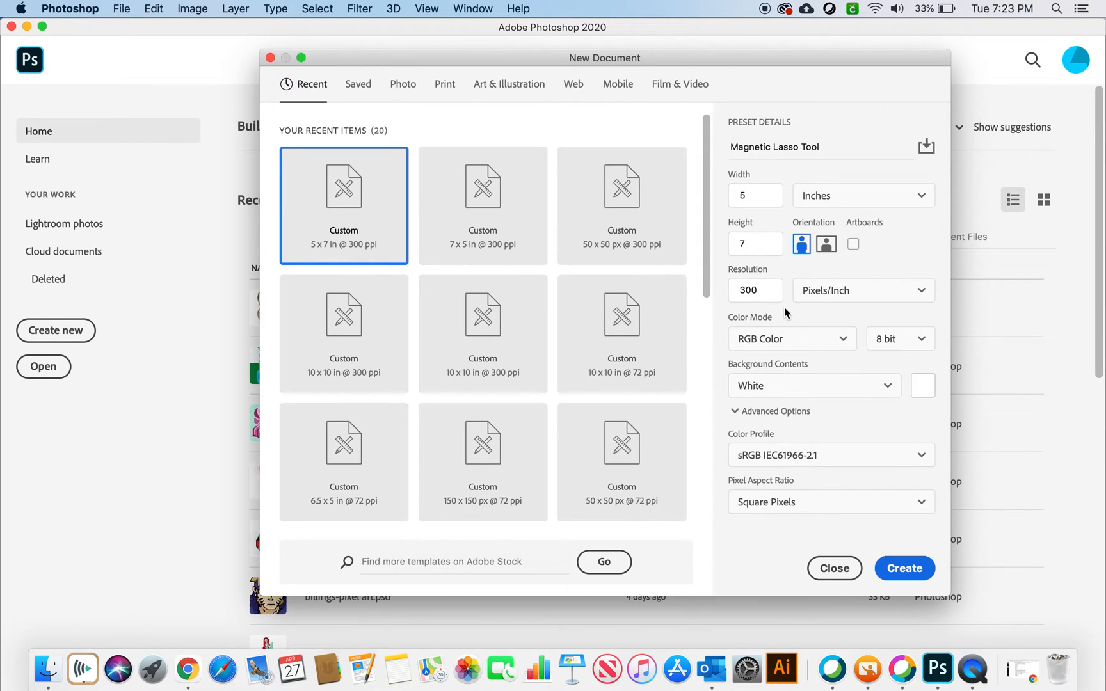
left_click(895, 569)
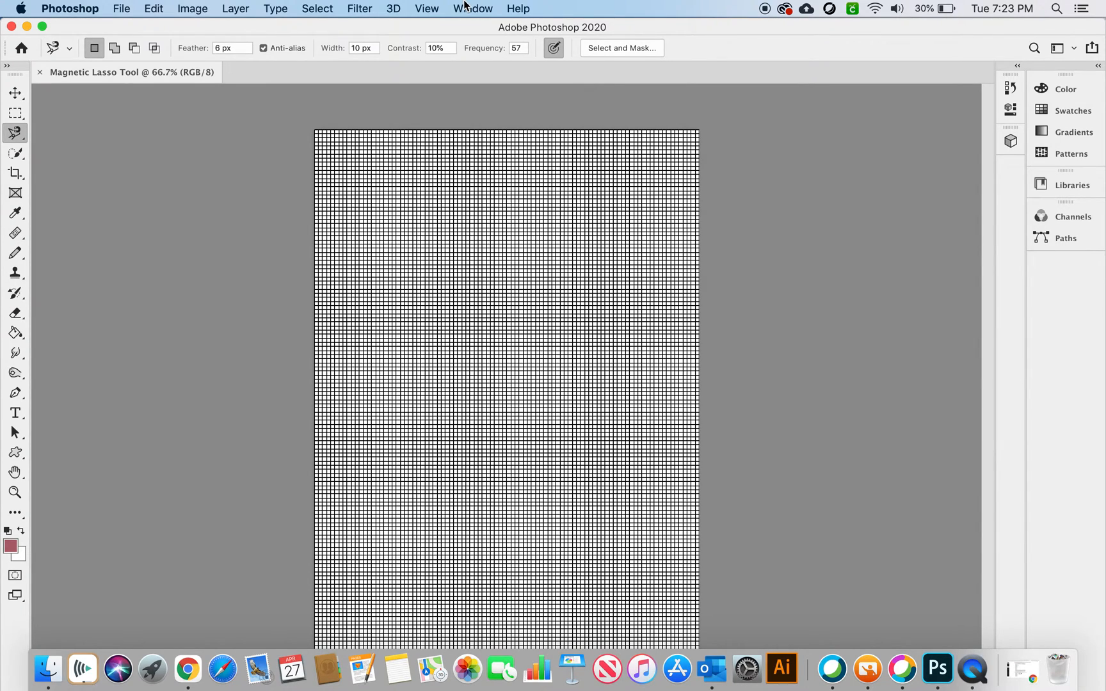
Step: Hide the grid on the new blank canvas
left_click(427, 7)
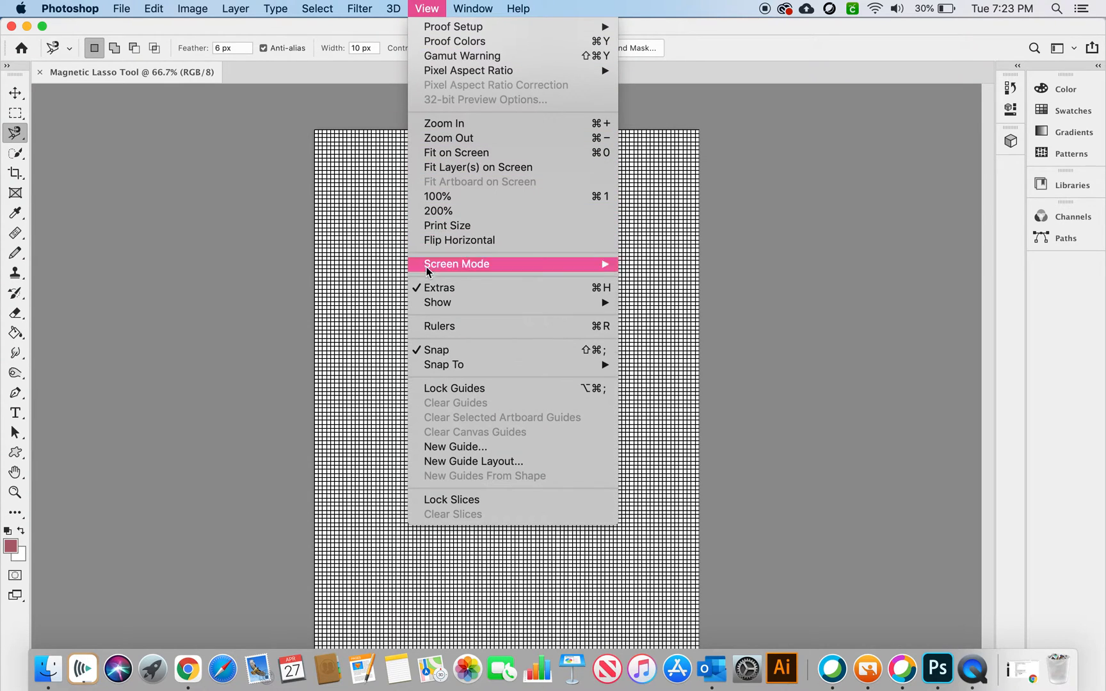
mouse_move(439, 305)
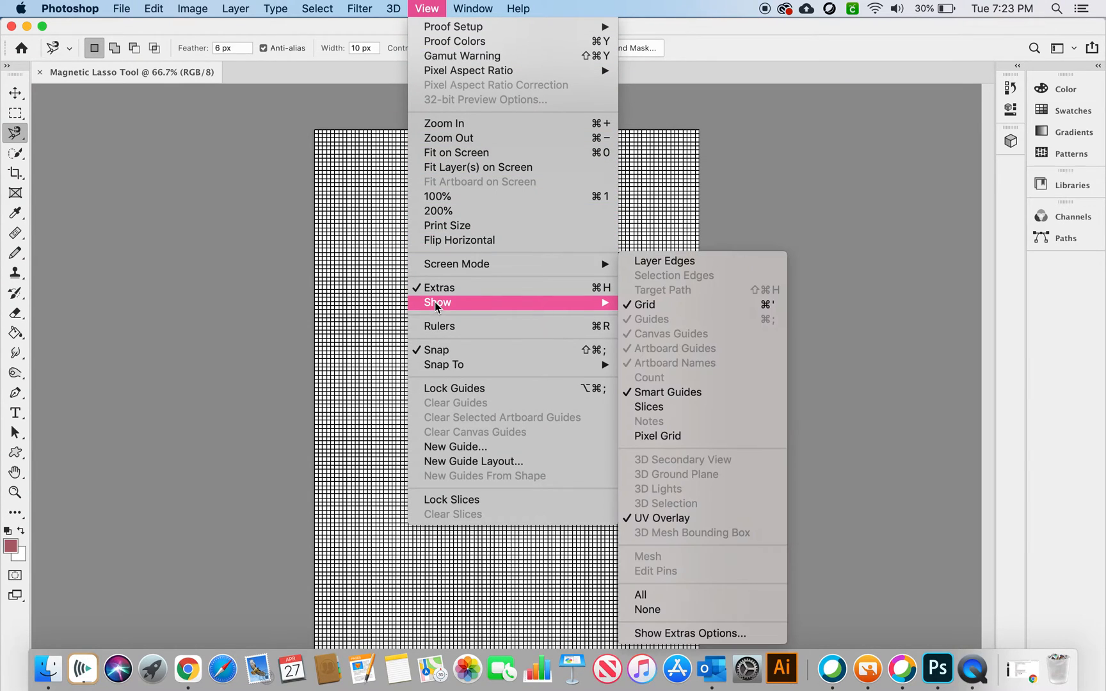
left_click(671, 306)
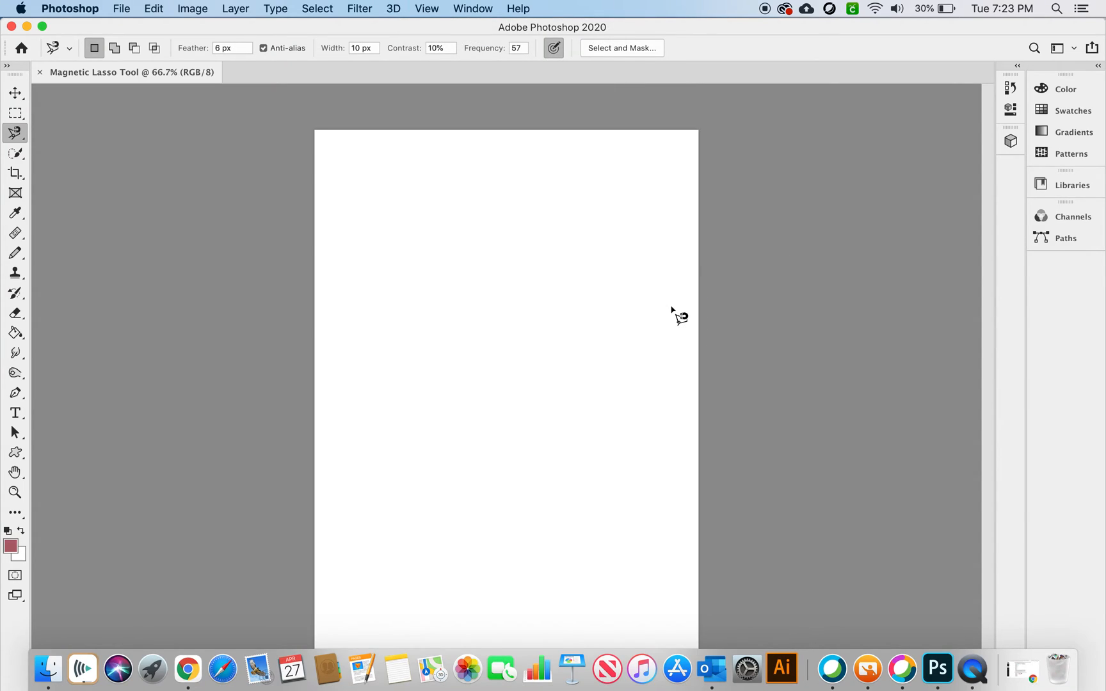
Step: Open the image Pitcher.jpeg from the Magnetic Lasso Tool folder as a separate document
left_click(14, 93)
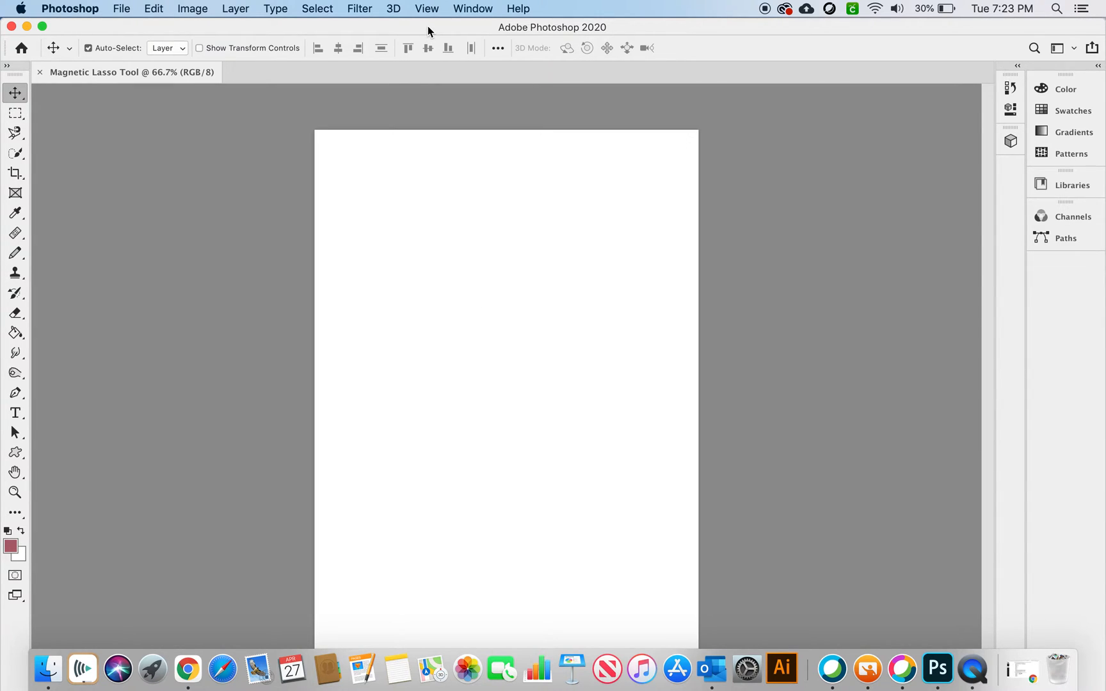
left_click(121, 9)
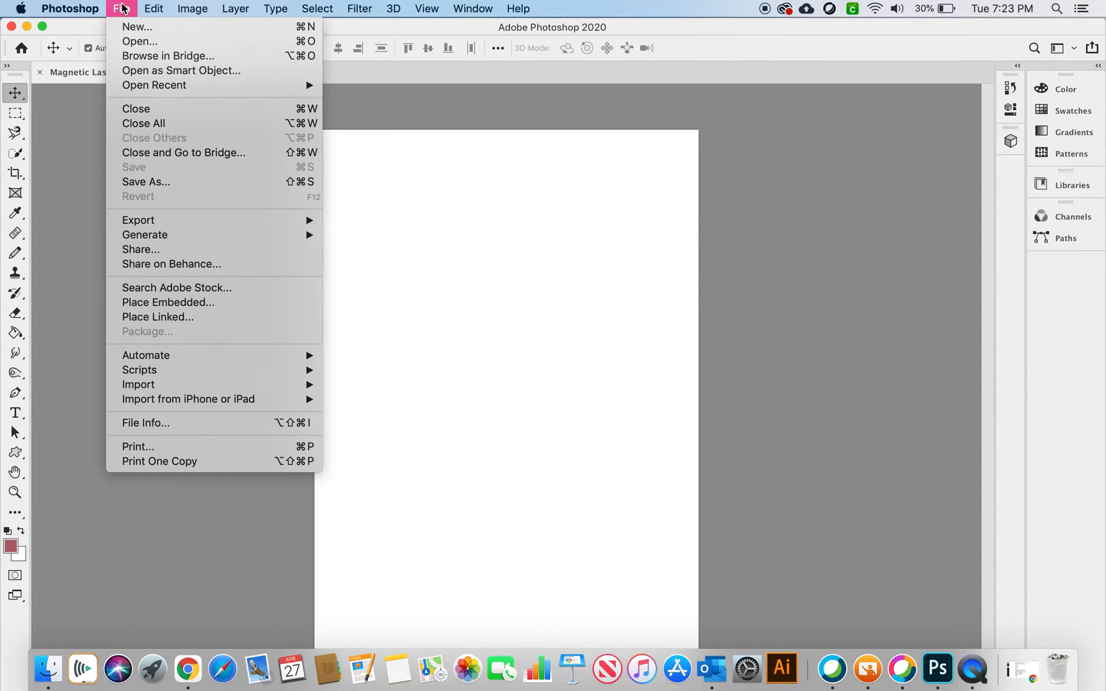
left_click(126, 43)
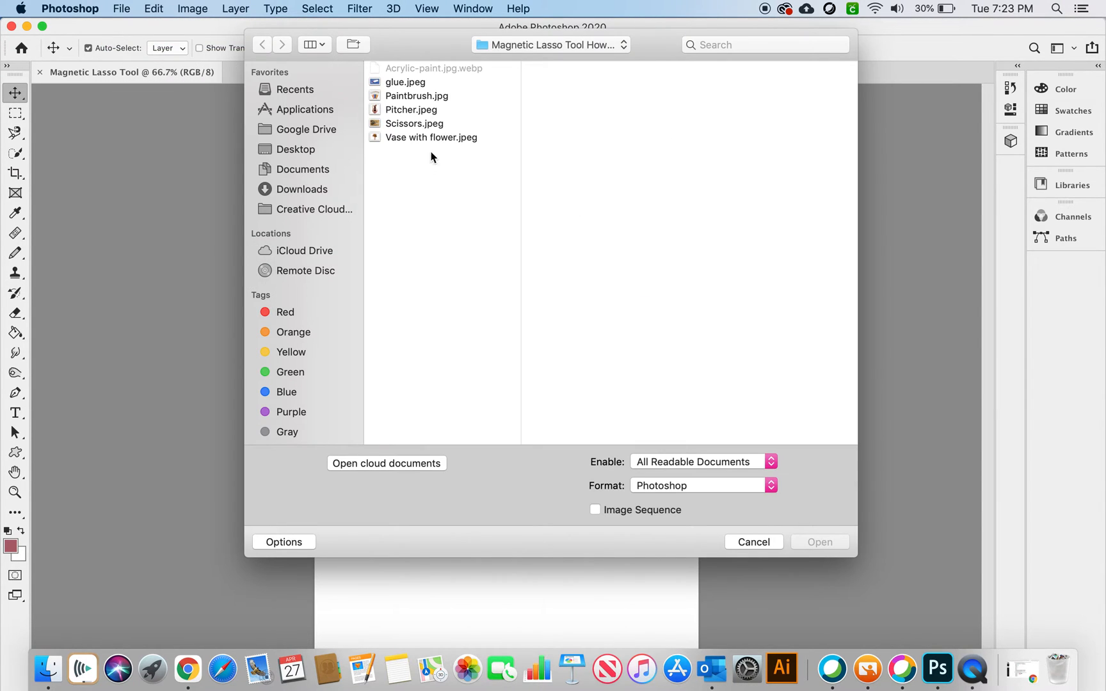
left_click(419, 108)
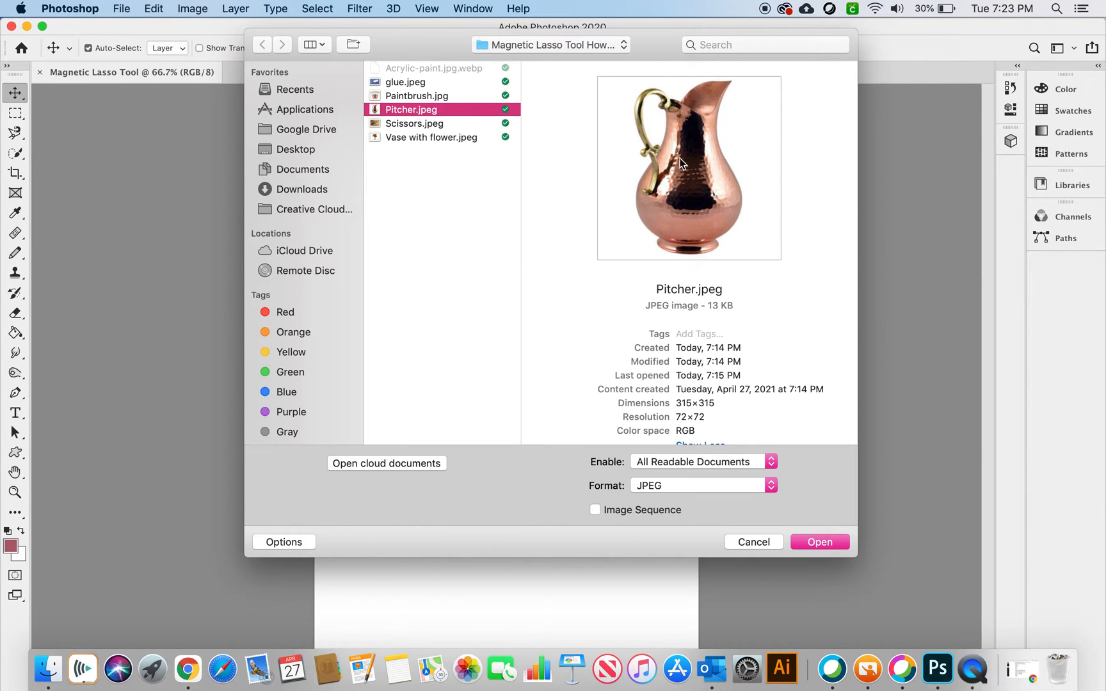
left_click(832, 545)
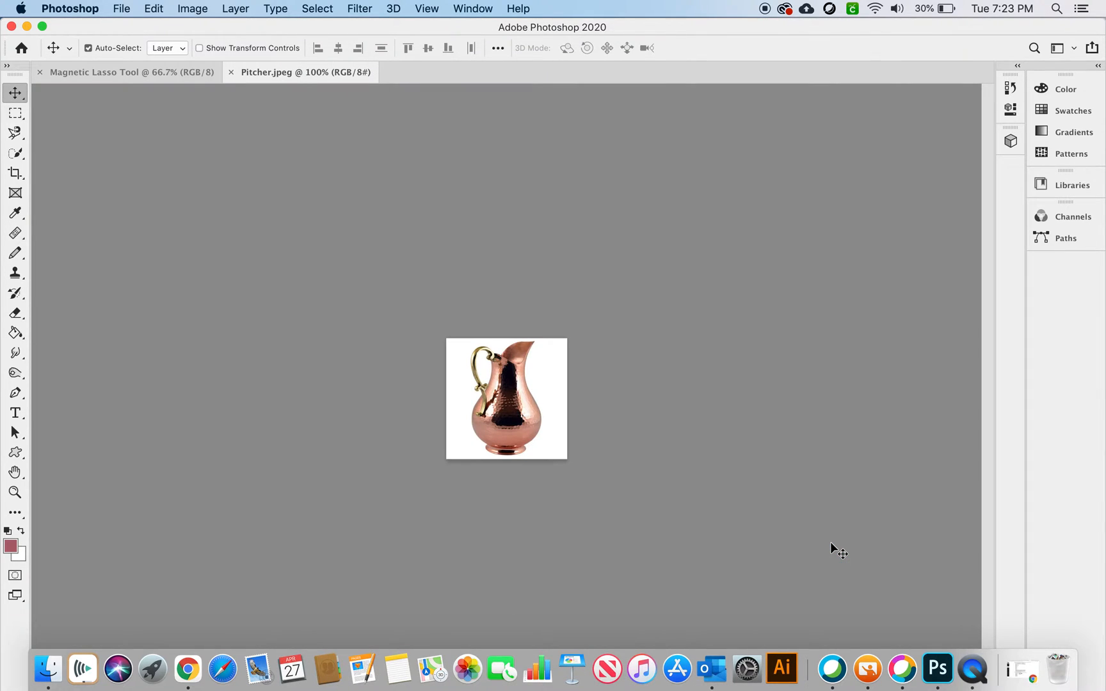
left_click(178, 72)
left_click(267, 74)
left_click(180, 74)
left_click(291, 80)
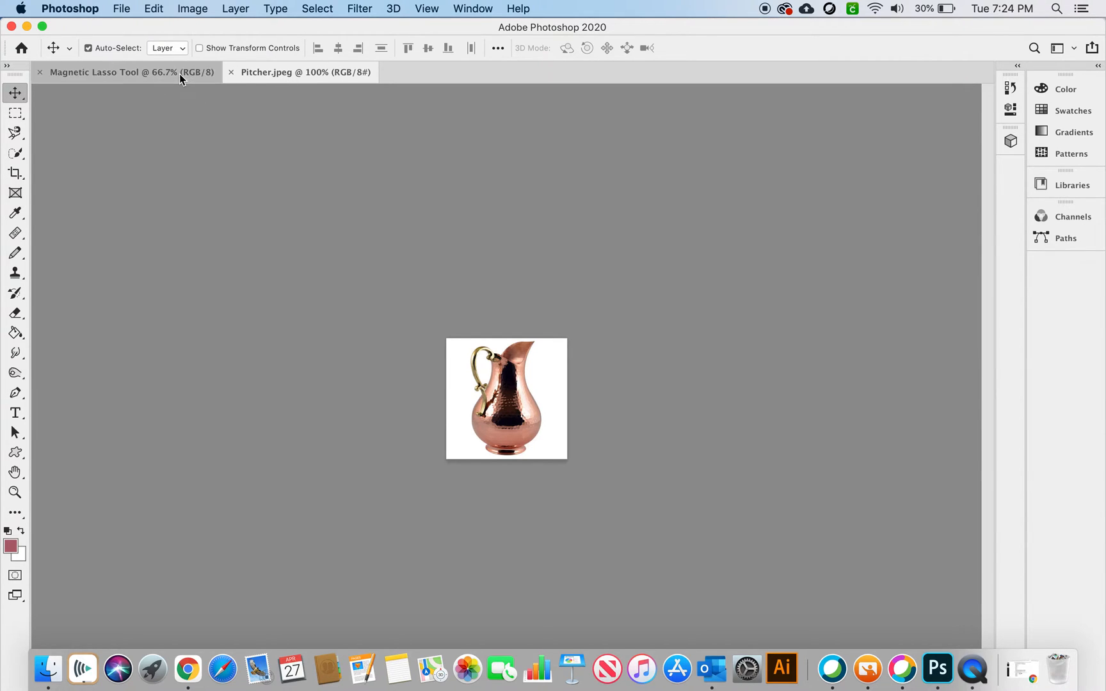
left_click(180, 77)
left_click(279, 79)
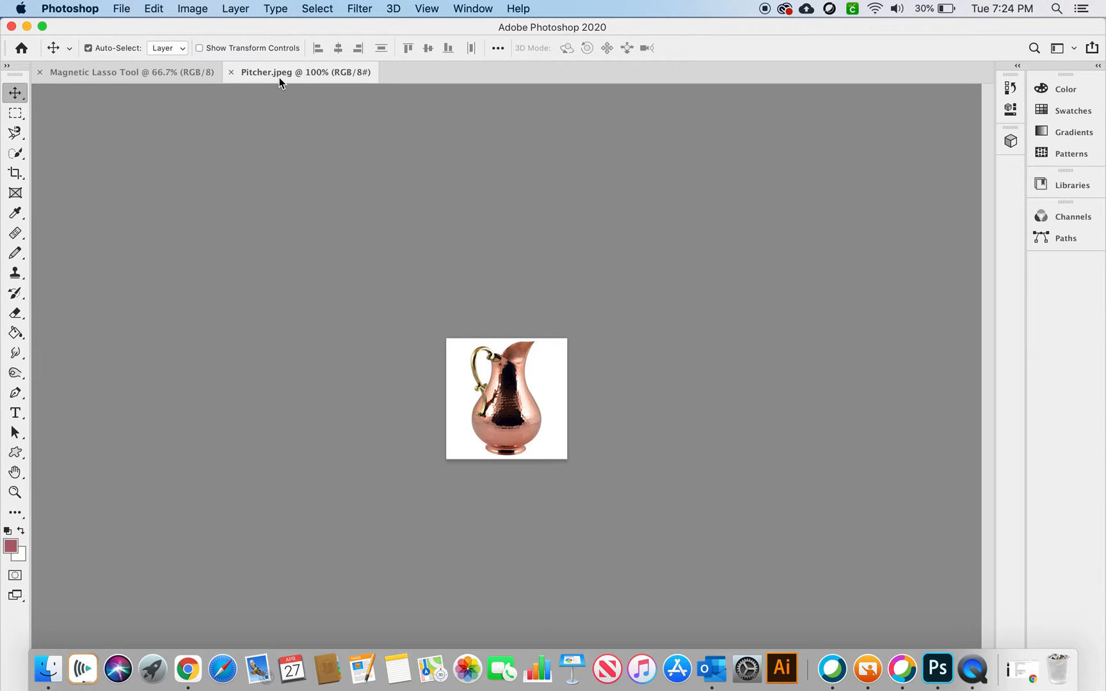
left_click(16, 132)
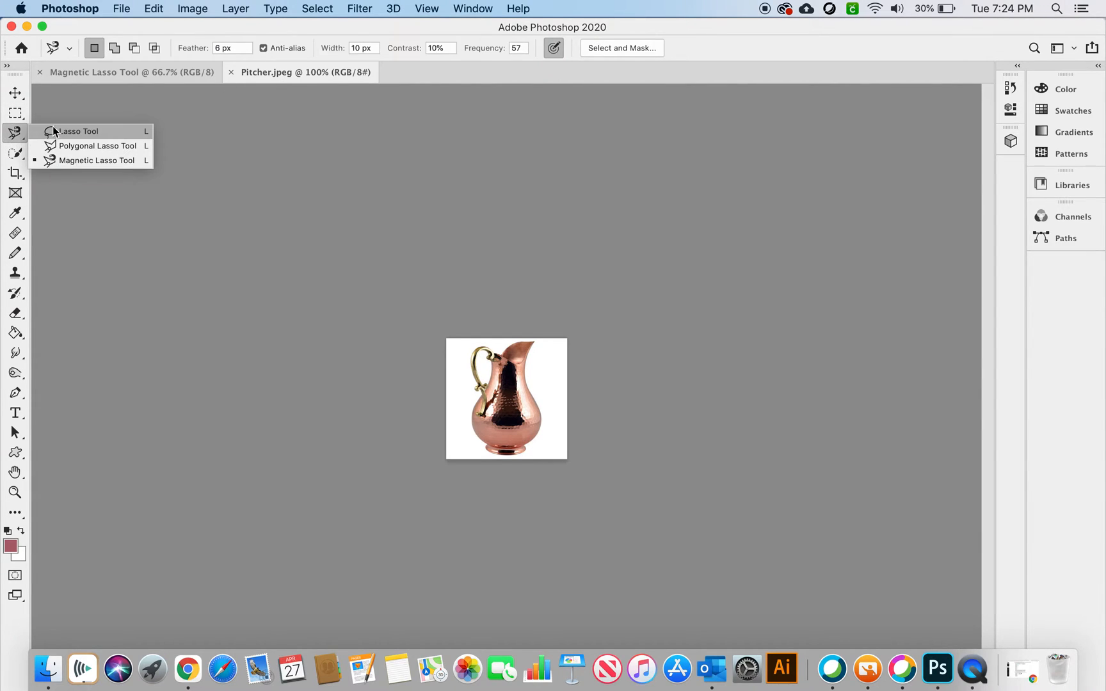
left_click(53, 127)
left_click(20, 94)
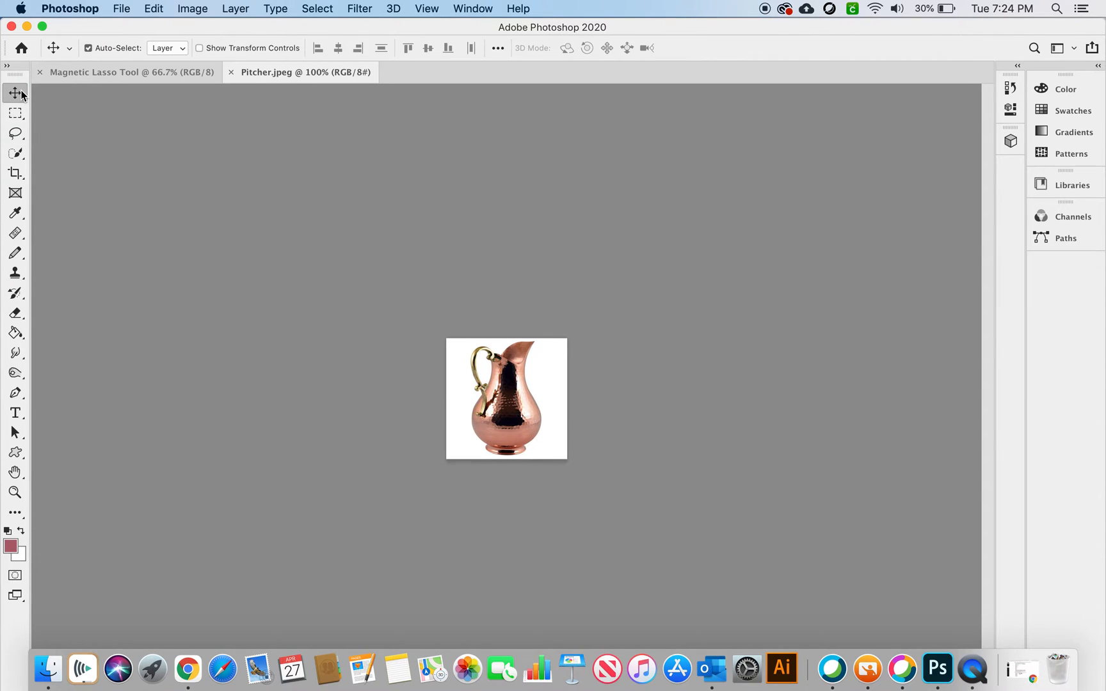
Step: Trace the pitcher's right edge with the Magnetic Lasso Tool, starting at the spout tip and removing the stray anchor points beside the neck
left_click(14, 134)
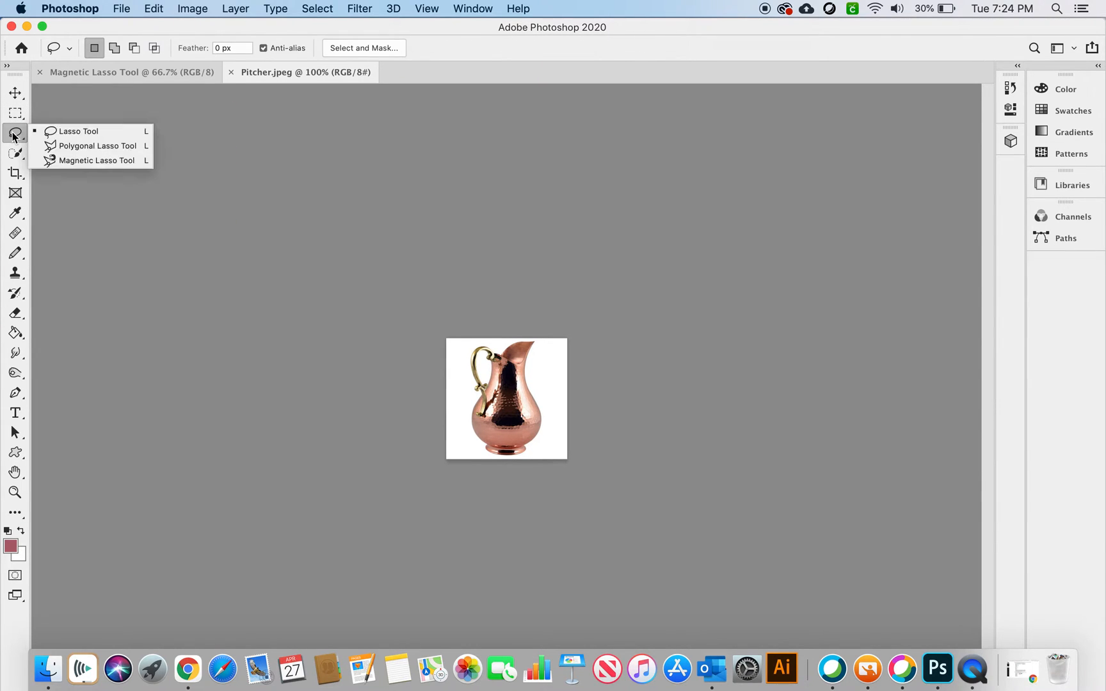
left_click(70, 160)
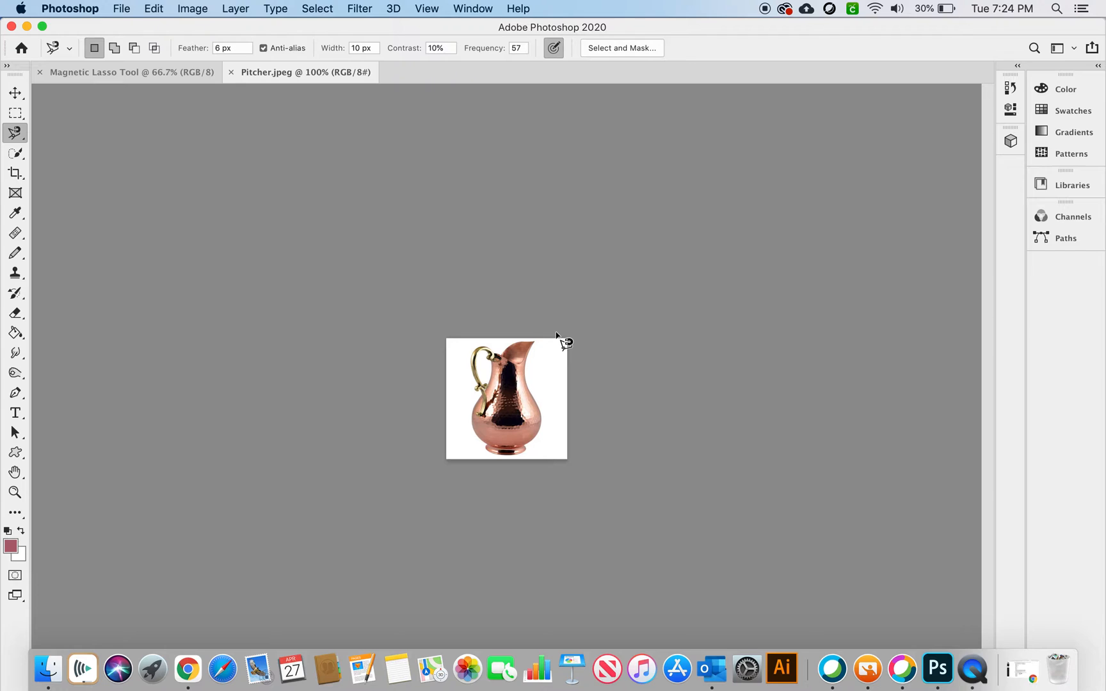
scroll(556, 335, "up", 10)
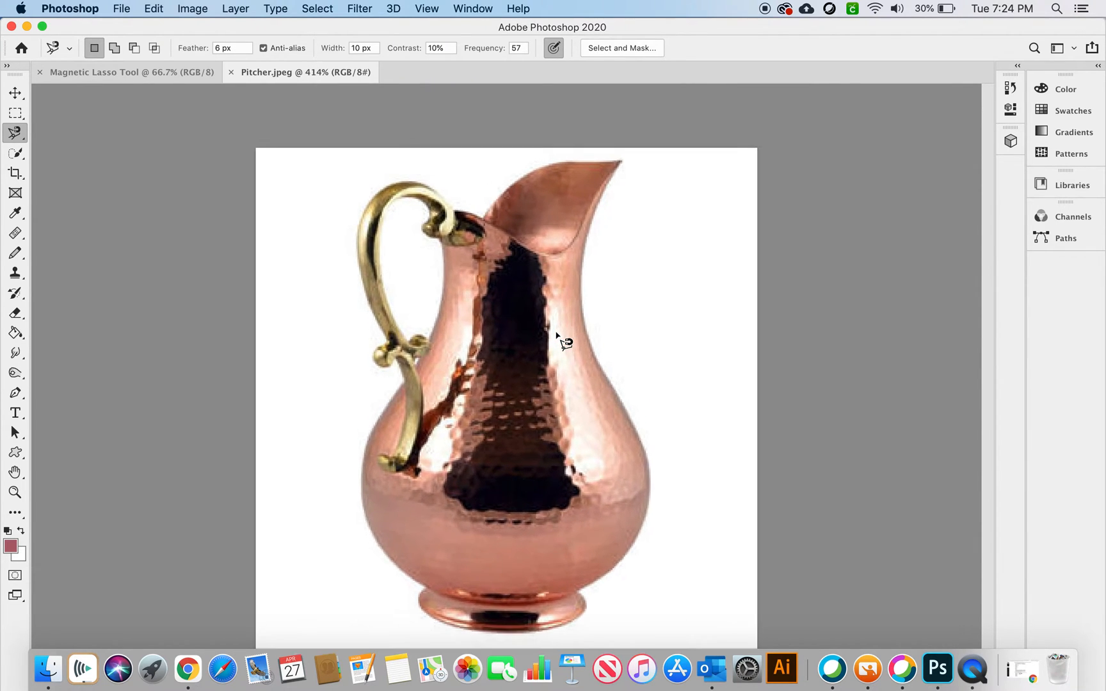
scroll(556, 335, "up", 1)
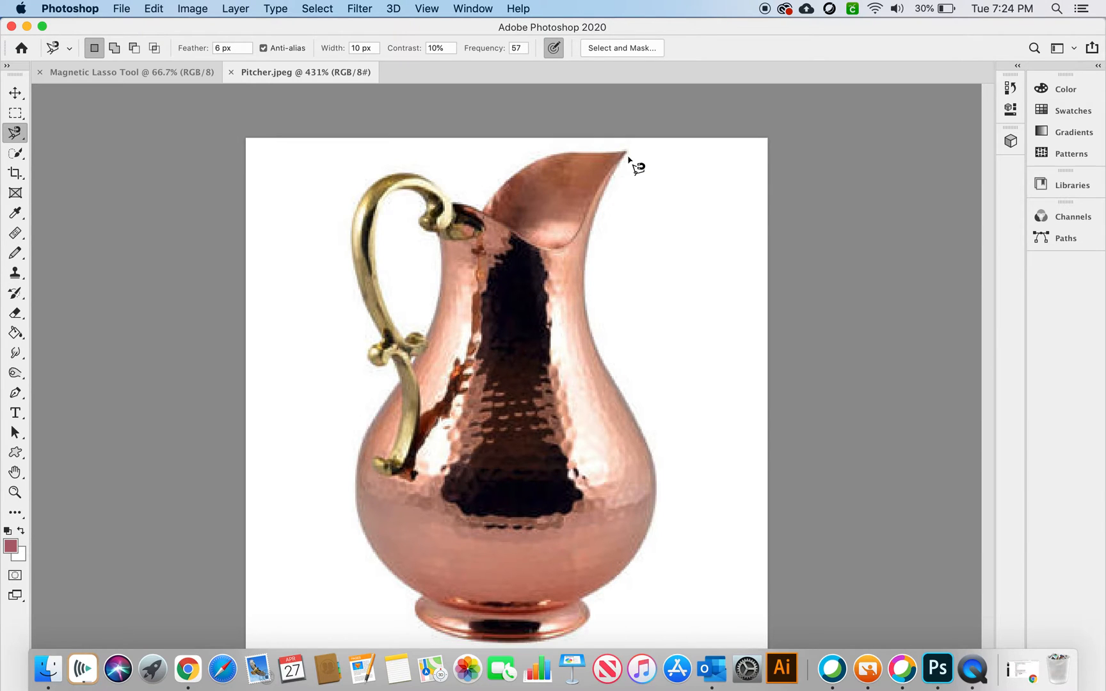
key("super+plus")
key("super+plus")
key("super+minus")
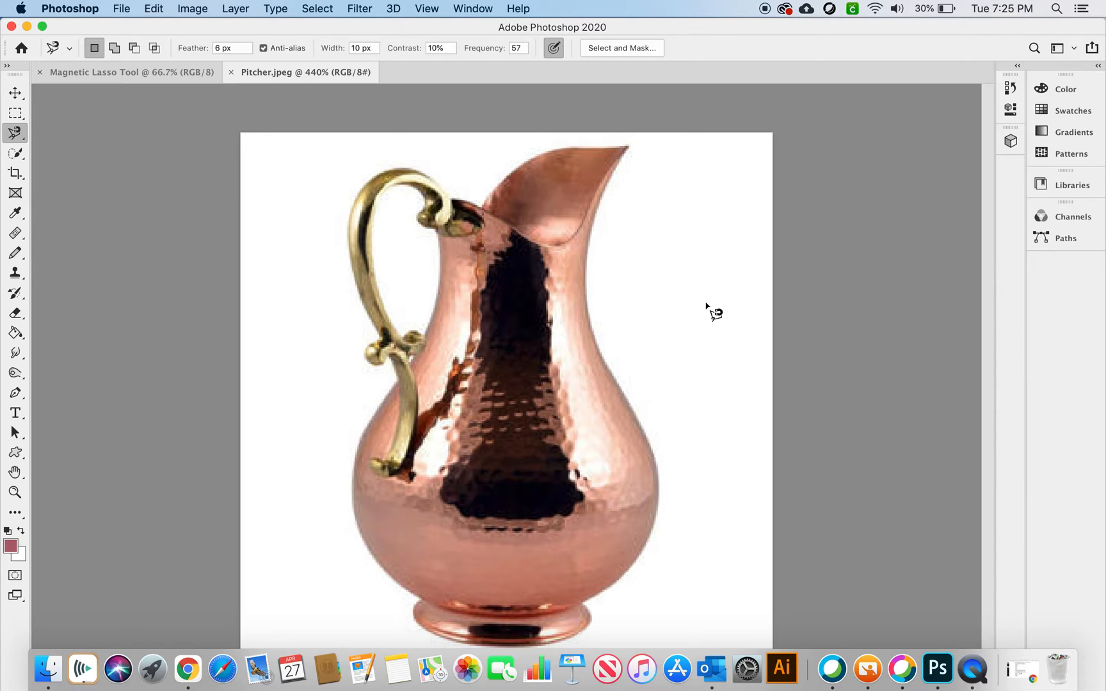
left_click(627, 146)
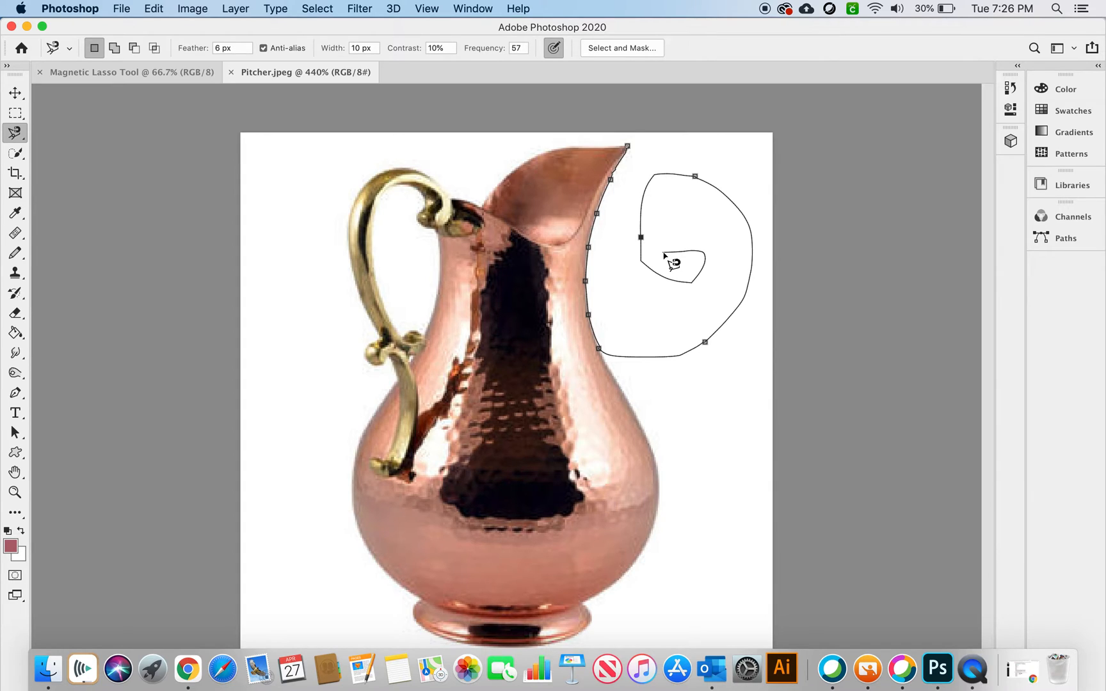
key("BackSpace")
key("BackSpace")
key("BackSpace")
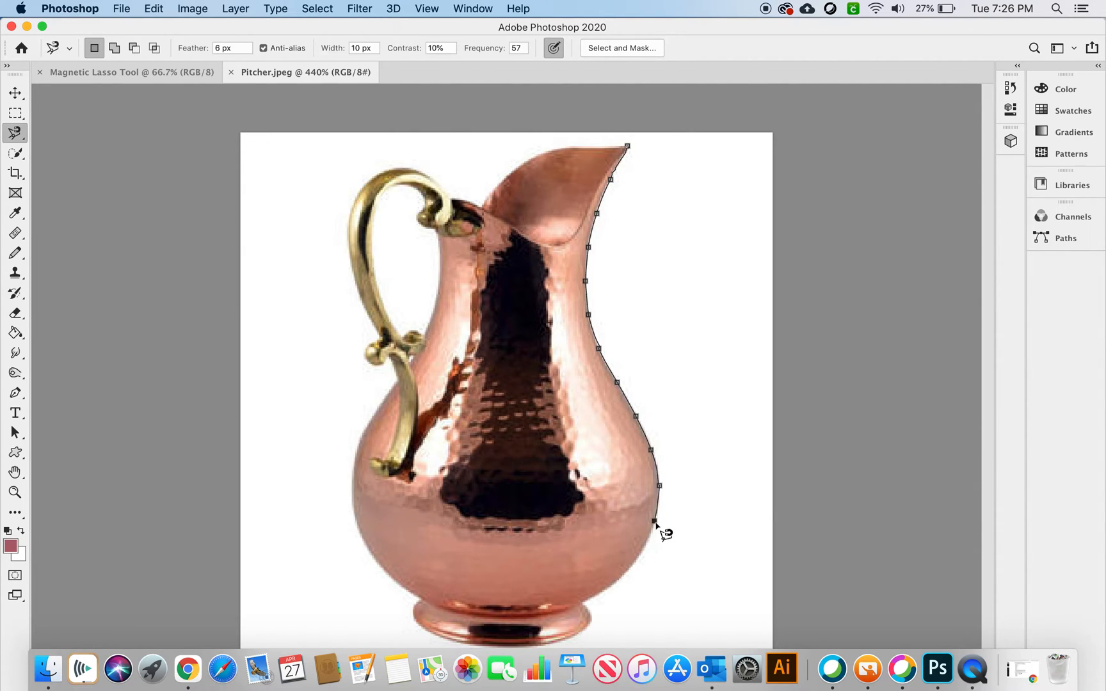
Step: Continue the outline around the base, left side and outer handle, removing stray anchors, and close the selection at the spout tip
left_click(647, 537)
left_click(638, 555)
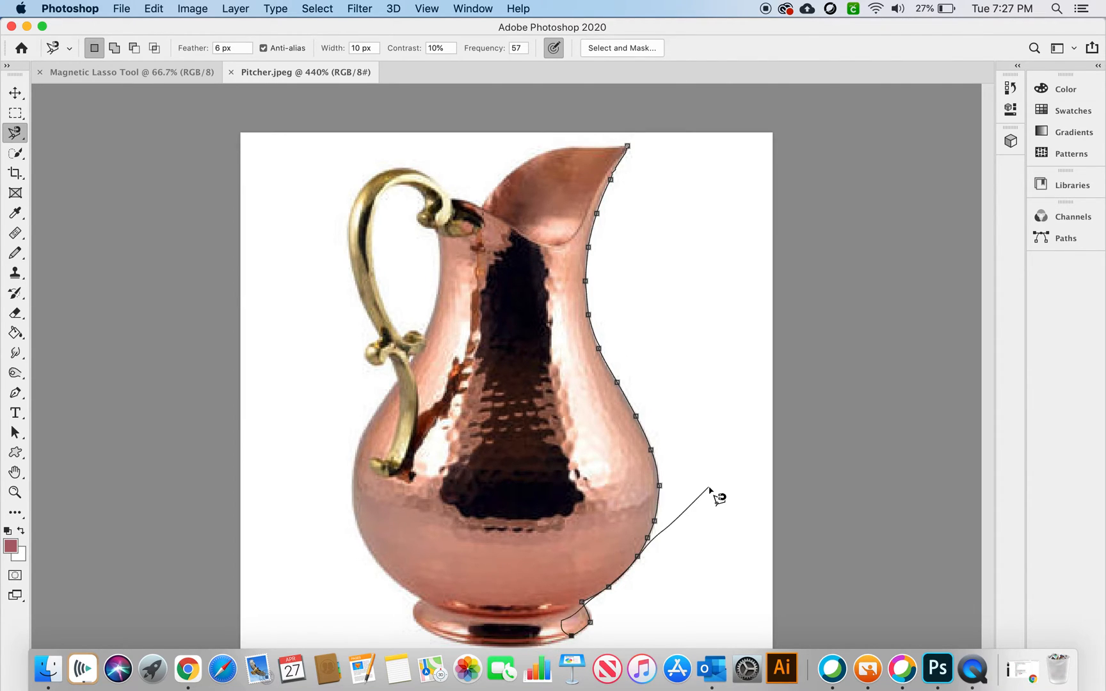
key("BackSpace")
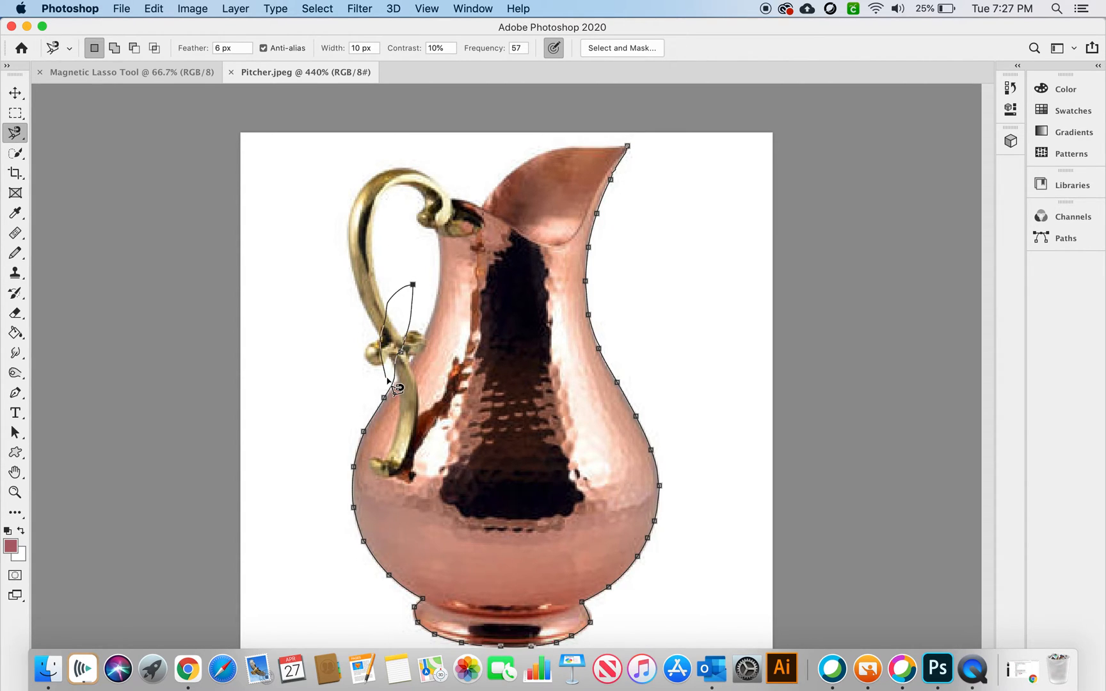
key("BackSpace")
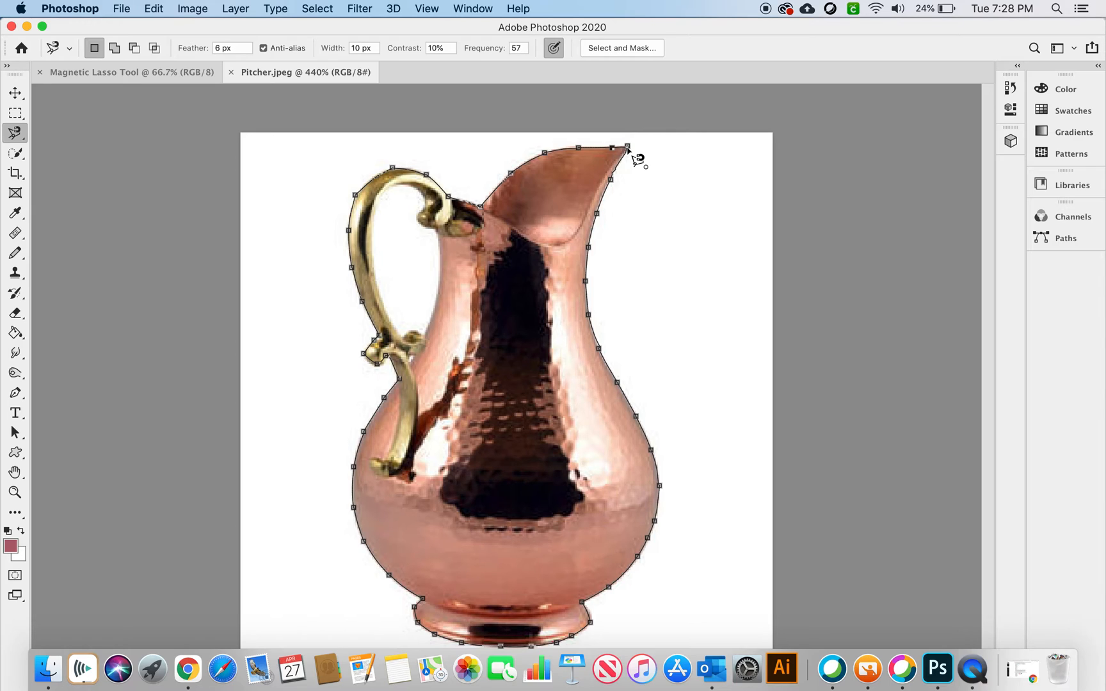
left_click(627, 148)
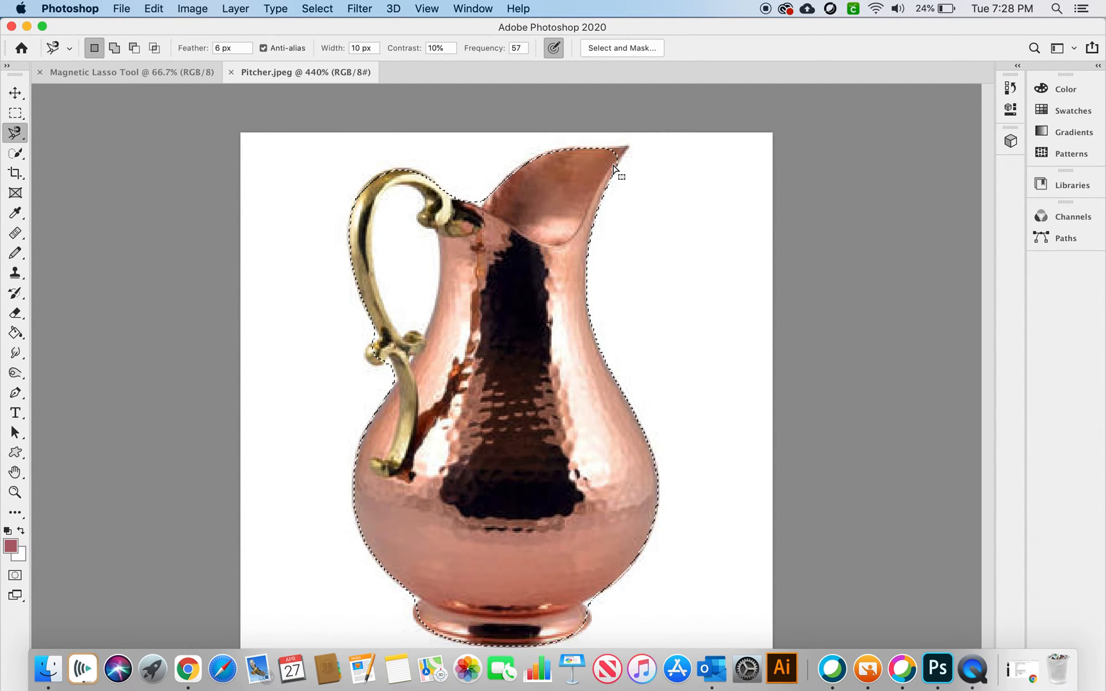
Step: Try to add the missed spout tip to the existing selection with the Magnetic Lasso Tool, and undo the addition
scroll(613, 166, "up", 3)
scroll(614, 166, "up", 4)
scroll(613, 166, "up", 3)
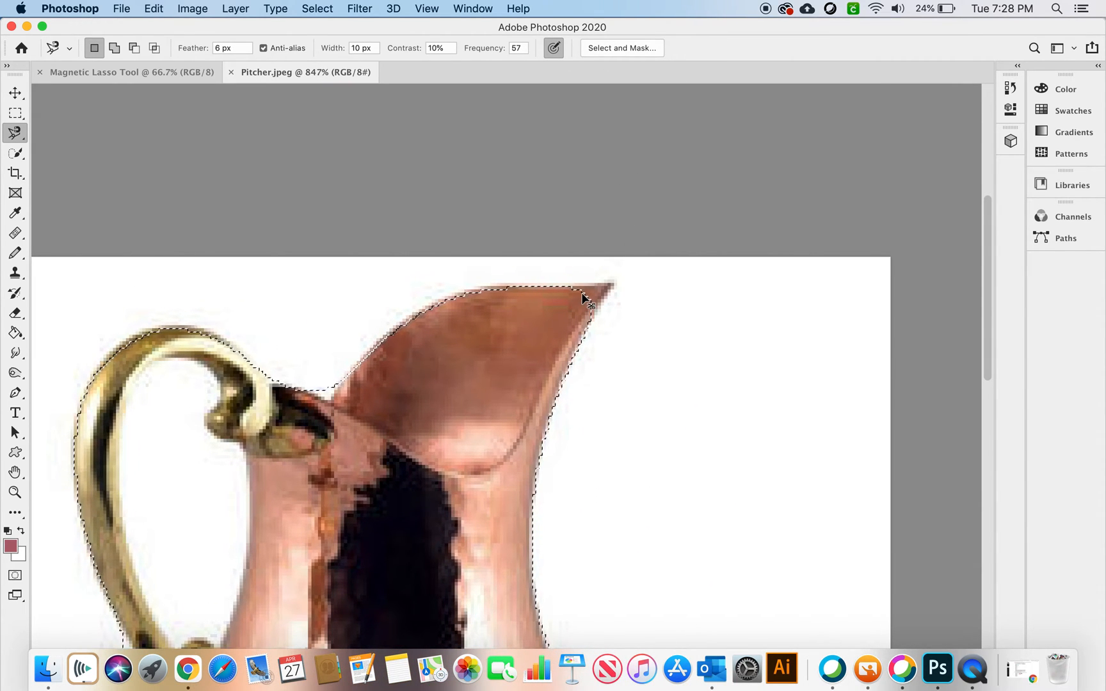
key("shift")
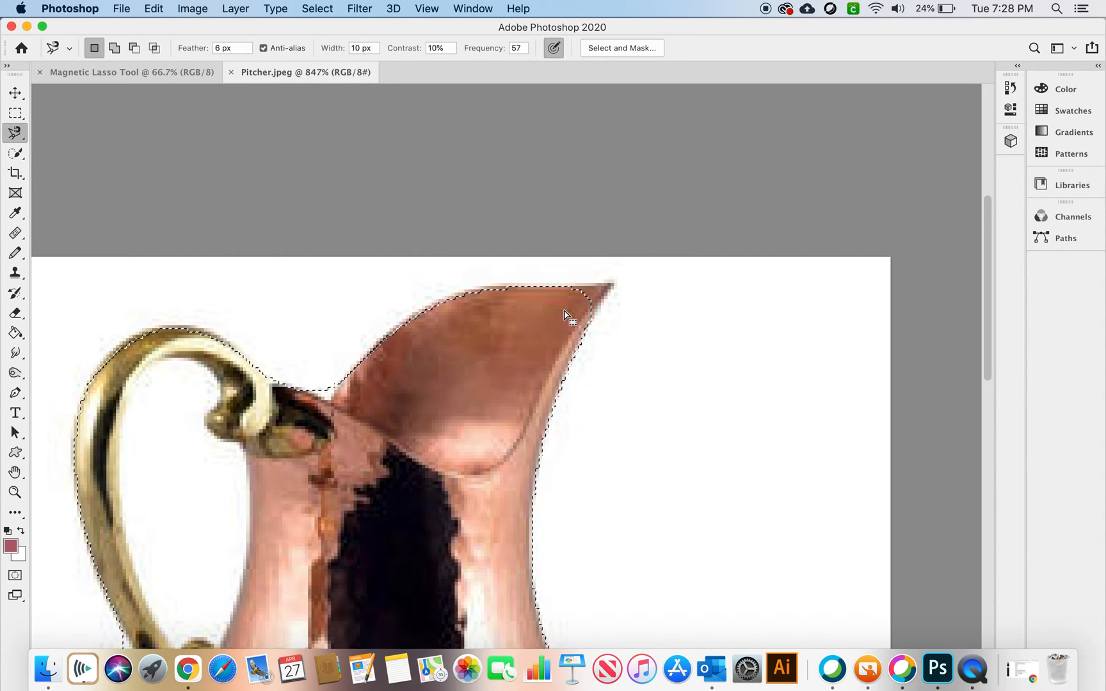
key("shift")
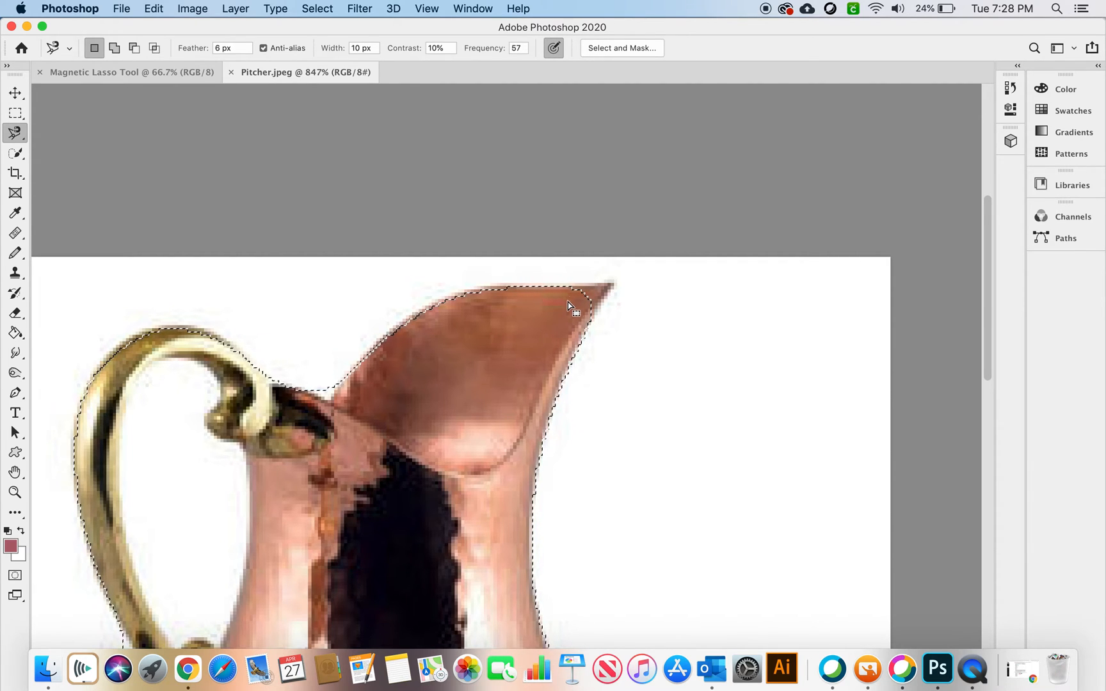
key("shift")
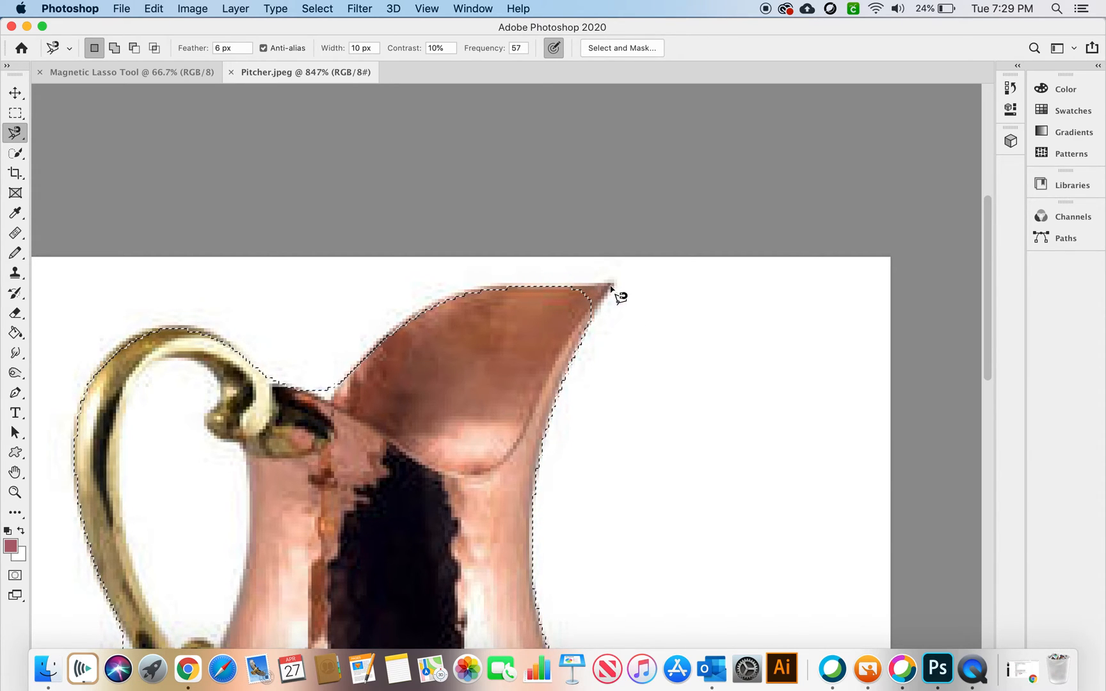
key("shift")
left_click(555, 290)
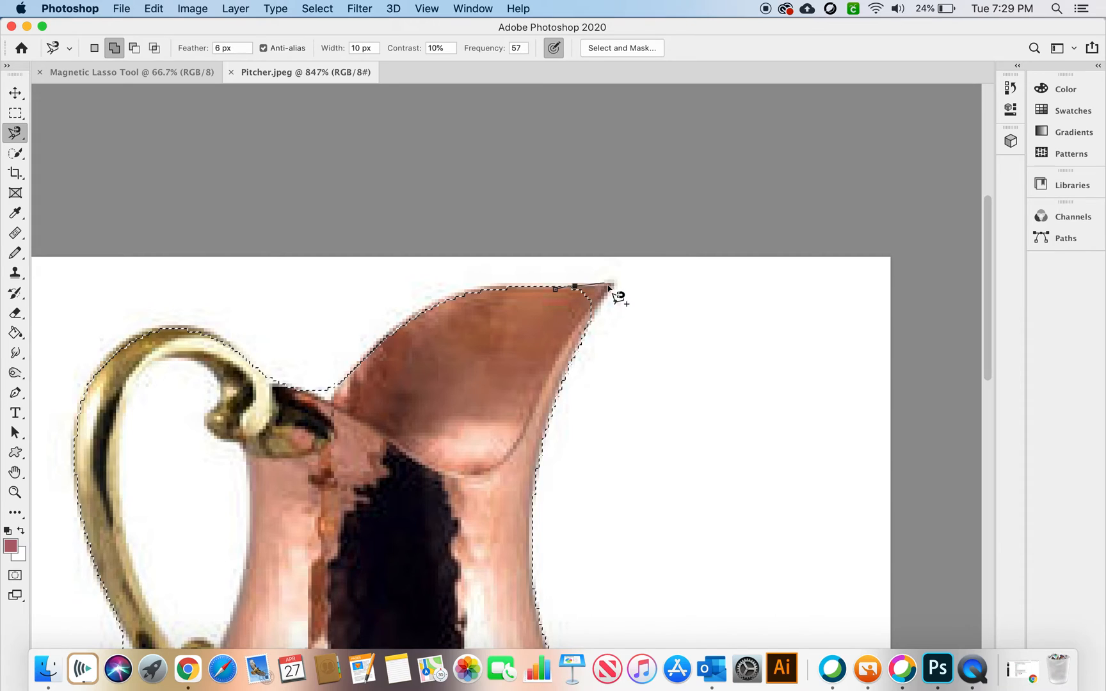
left_click(579, 328)
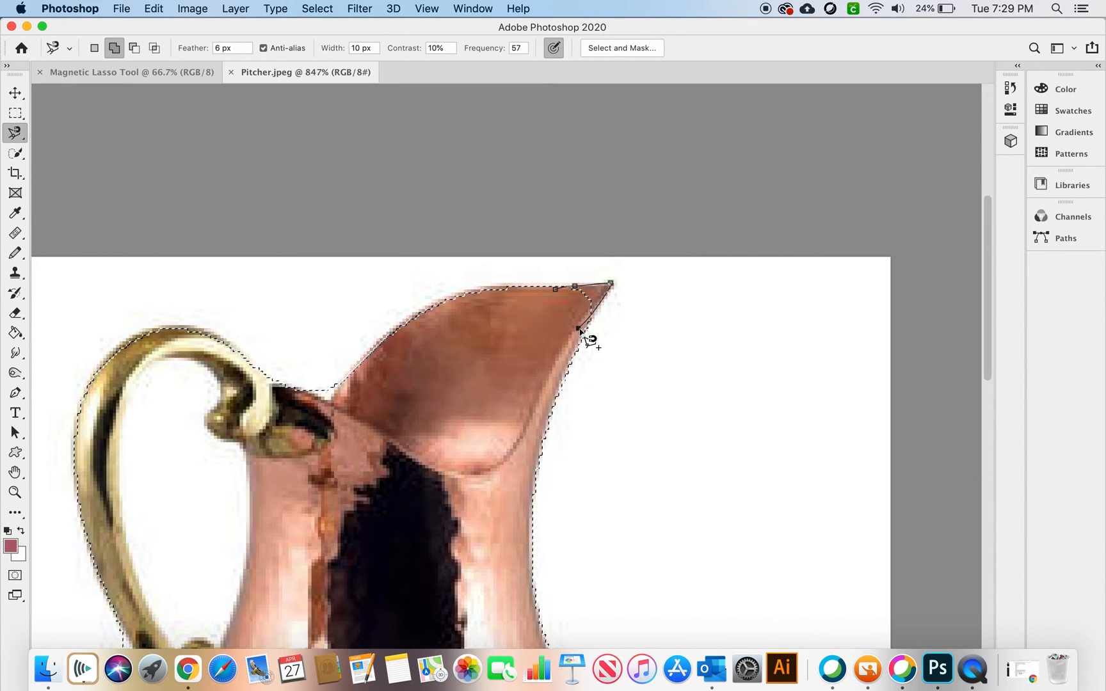
left_click(556, 293)
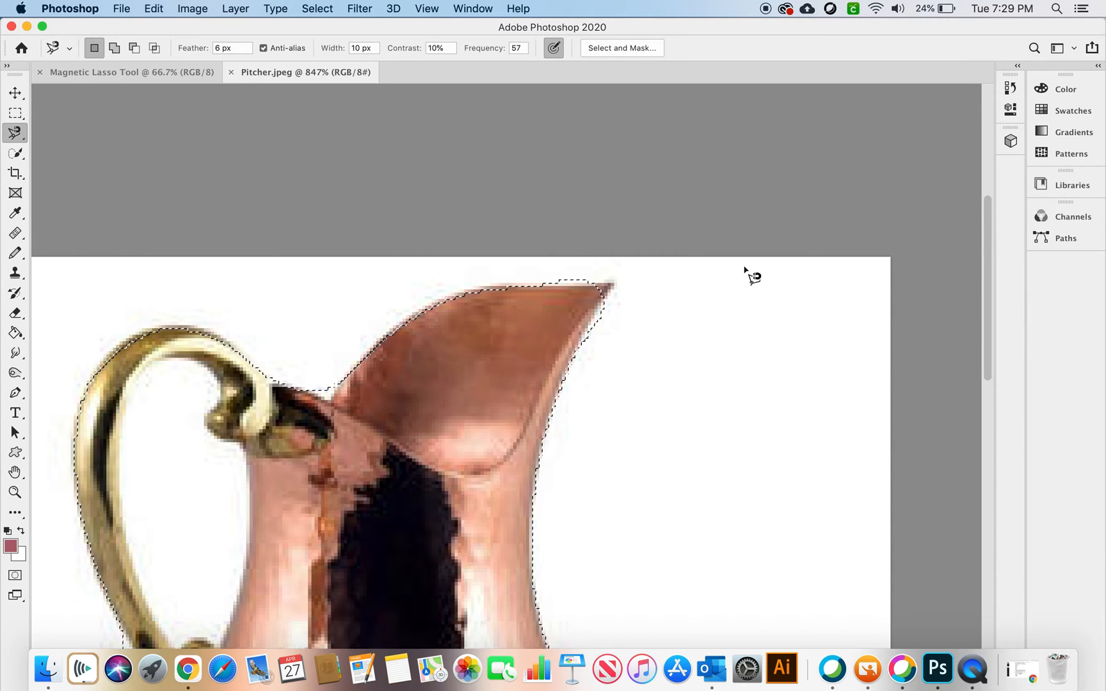
key("super+z")
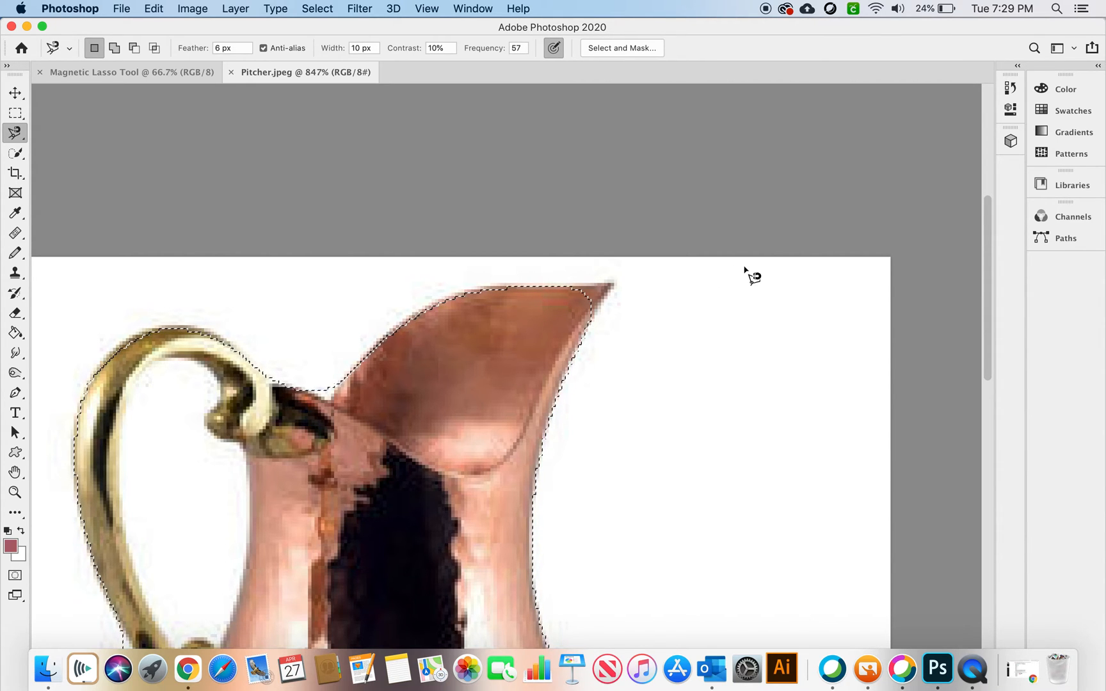
Step: Add the missed spout tip to the pitcher selection with the Lasso Tool, and return to the Magnetic Lasso Tool
right_click(20, 139)
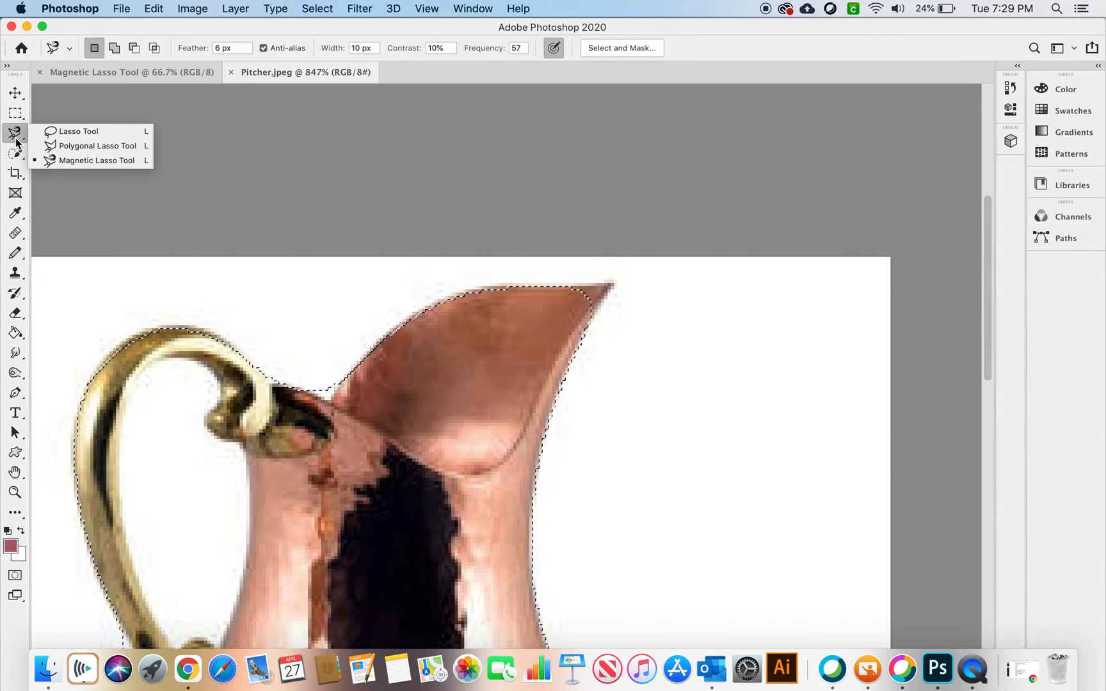
left_click(50, 137)
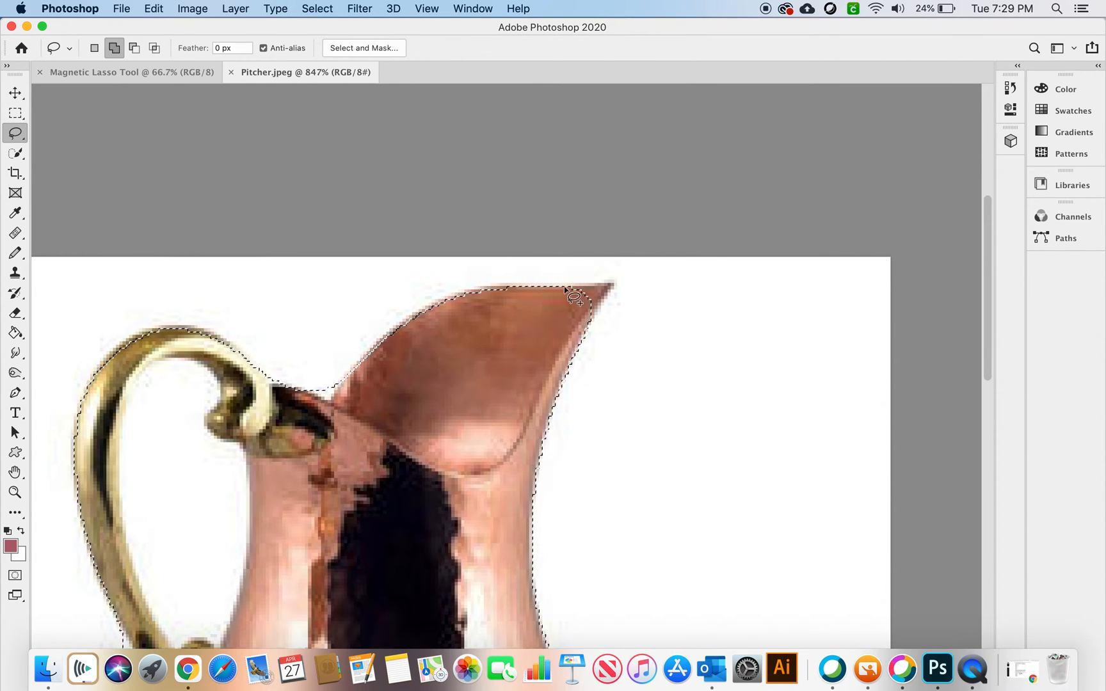
mouse_move(561, 284)
left_mouse_down()
mouse_move(612, 283)
mouse_move(579, 324)
mouse_move(563, 323)
left_mouse_up()
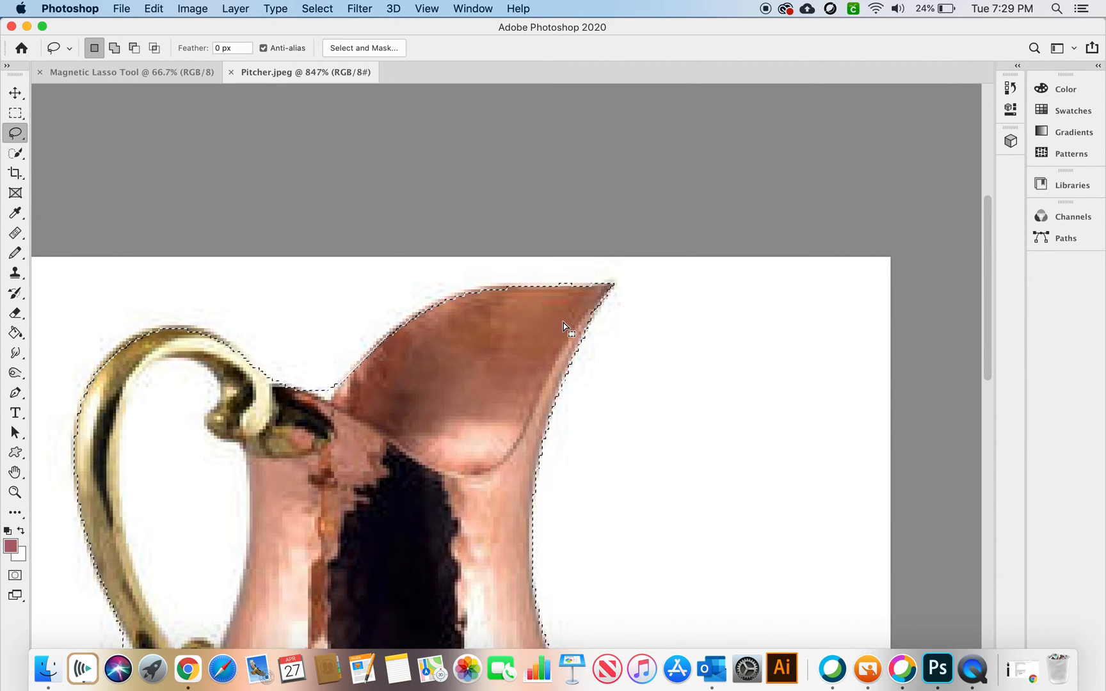
left_click(15, 136)
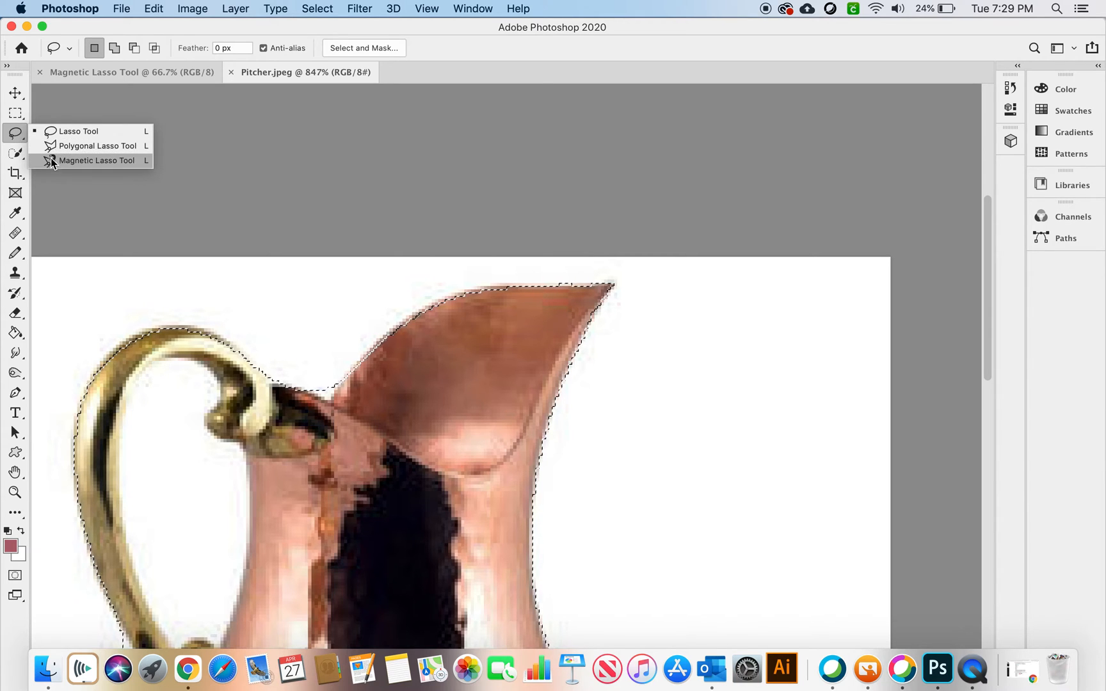
left_click(83, 160)
Step: Subtract the white background gap between the top of the handle and the spout from the selection with the Lasso Tool
scroll(462, 304, "down", 5)
scroll(462, 304, "left", 3)
scroll(462, 304, "down", 5)
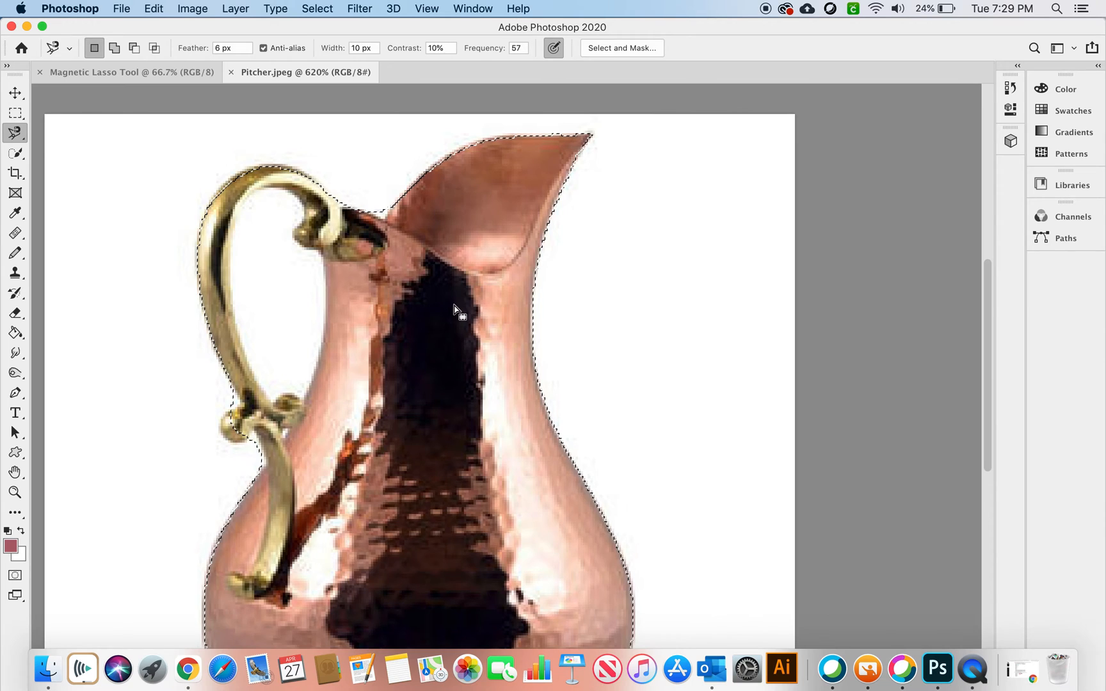
scroll(369, 250, "up", 5)
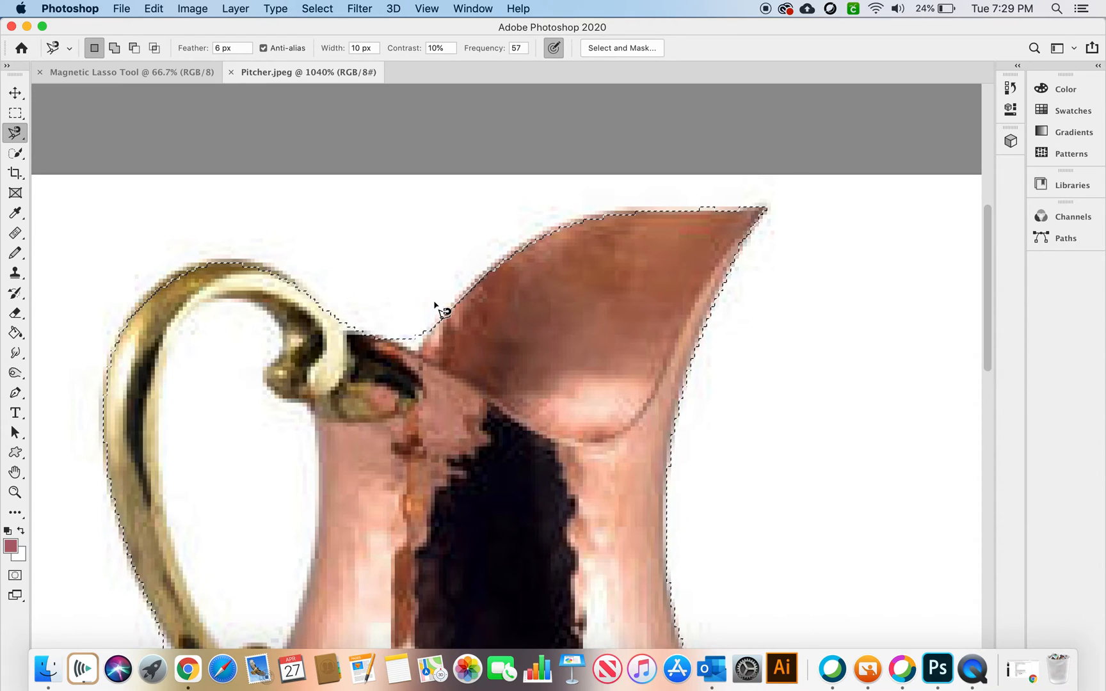
right_click(13, 133)
left_click(71, 128)
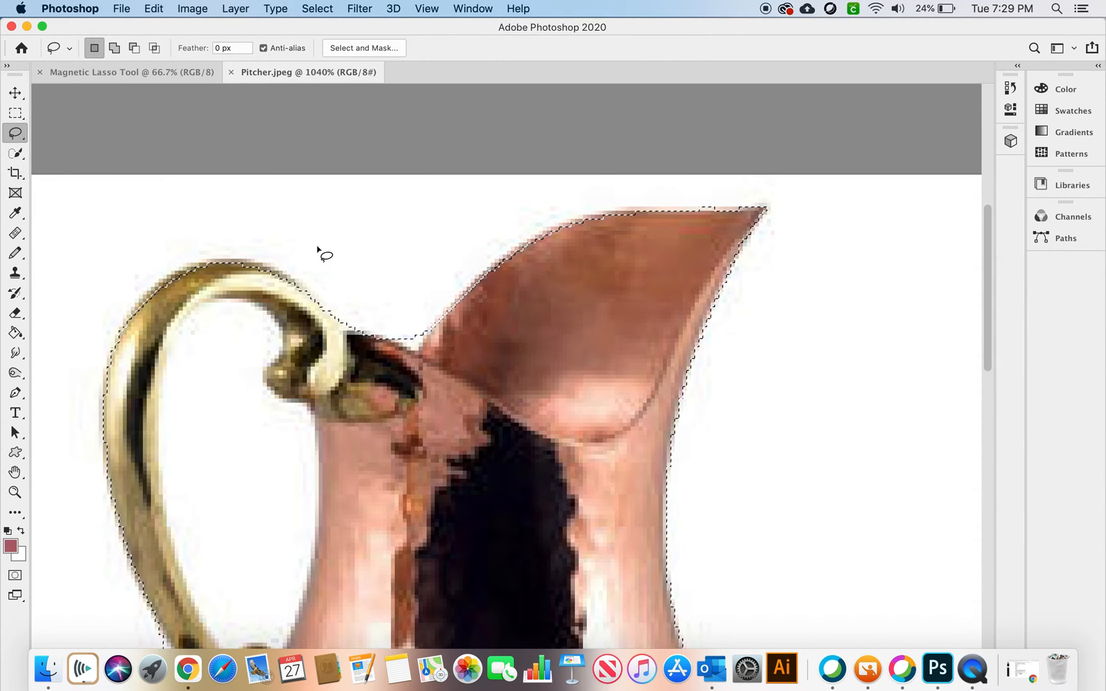
key("alt")
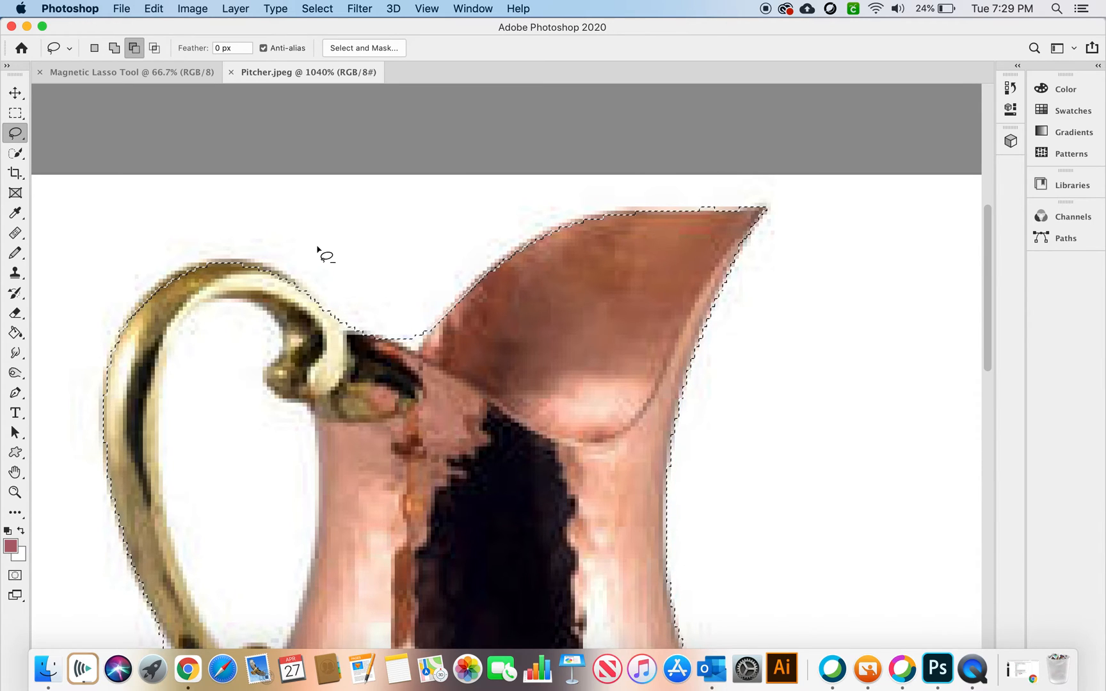
key("alt")
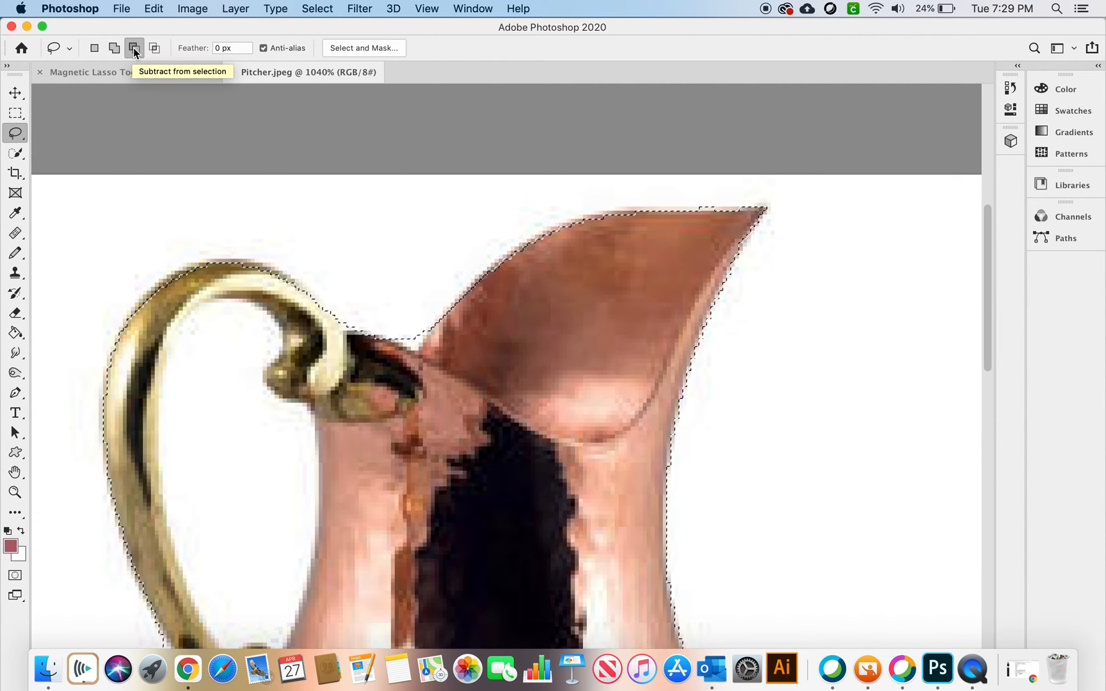
key("alt")
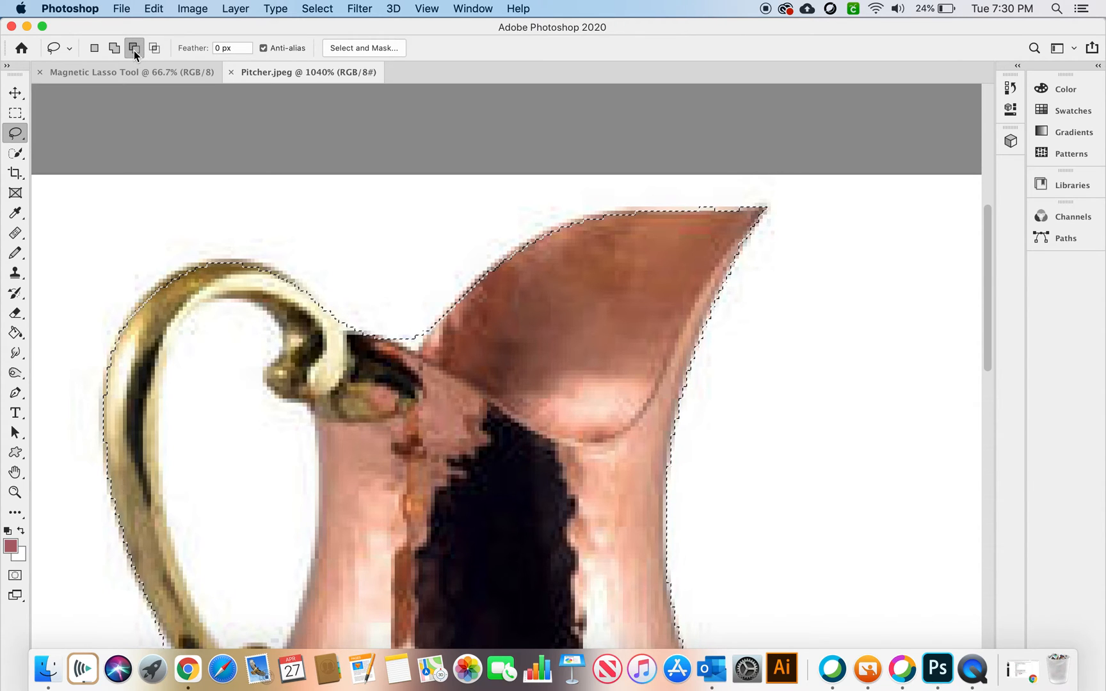
key("alt")
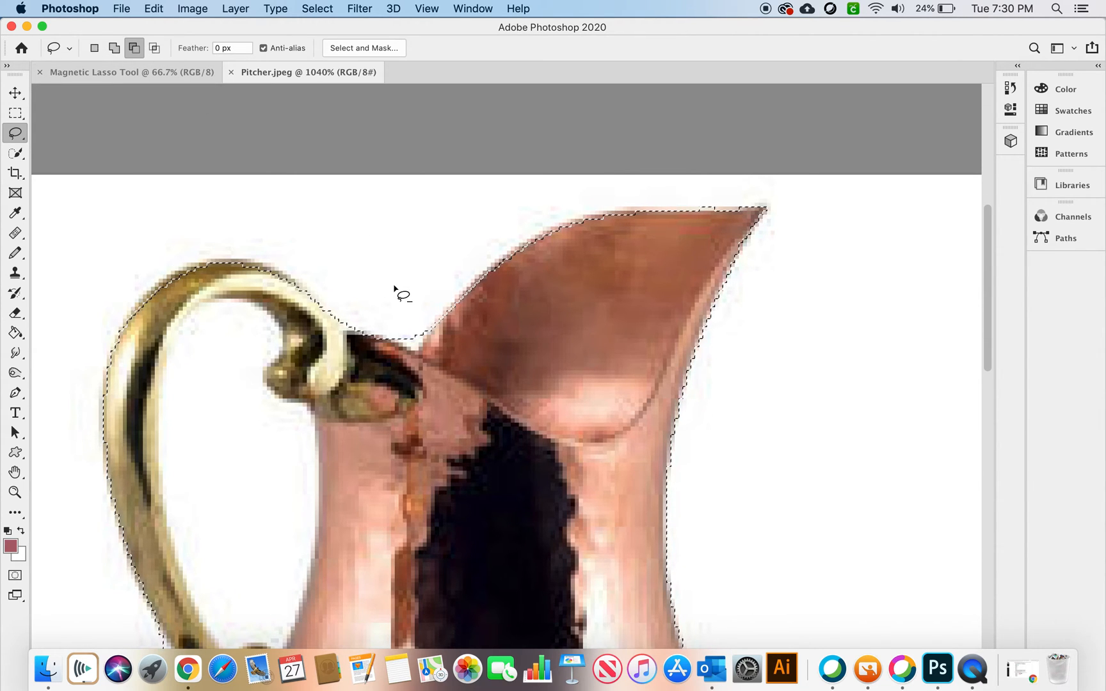
key("alt")
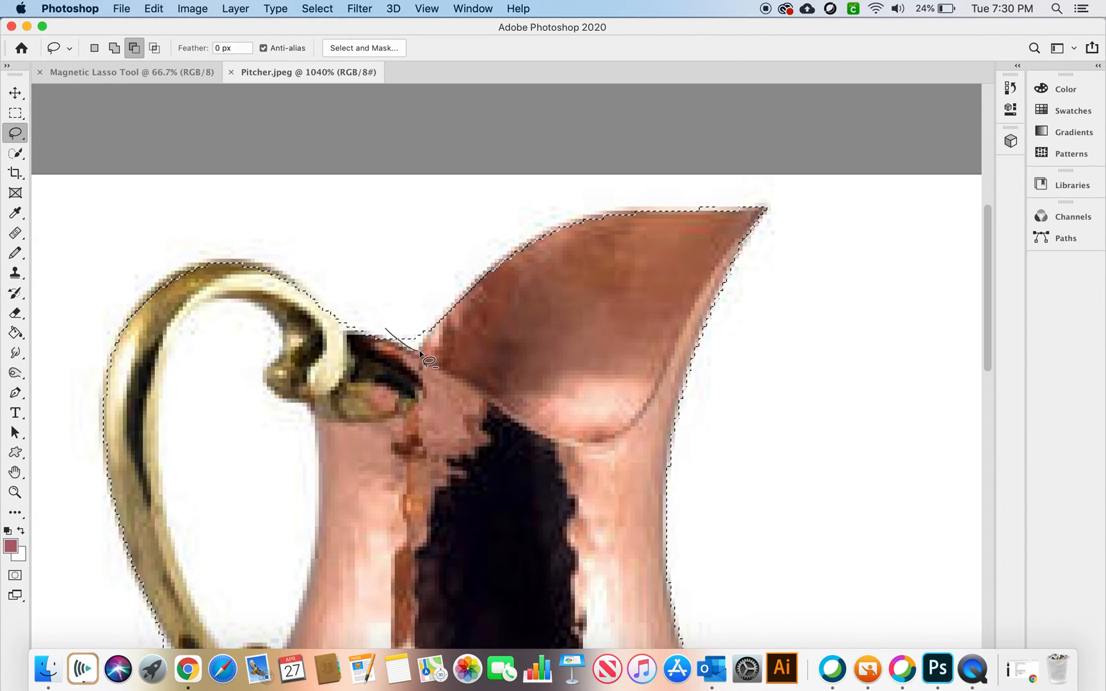
left_click_drag(425, 312, 424, 306)
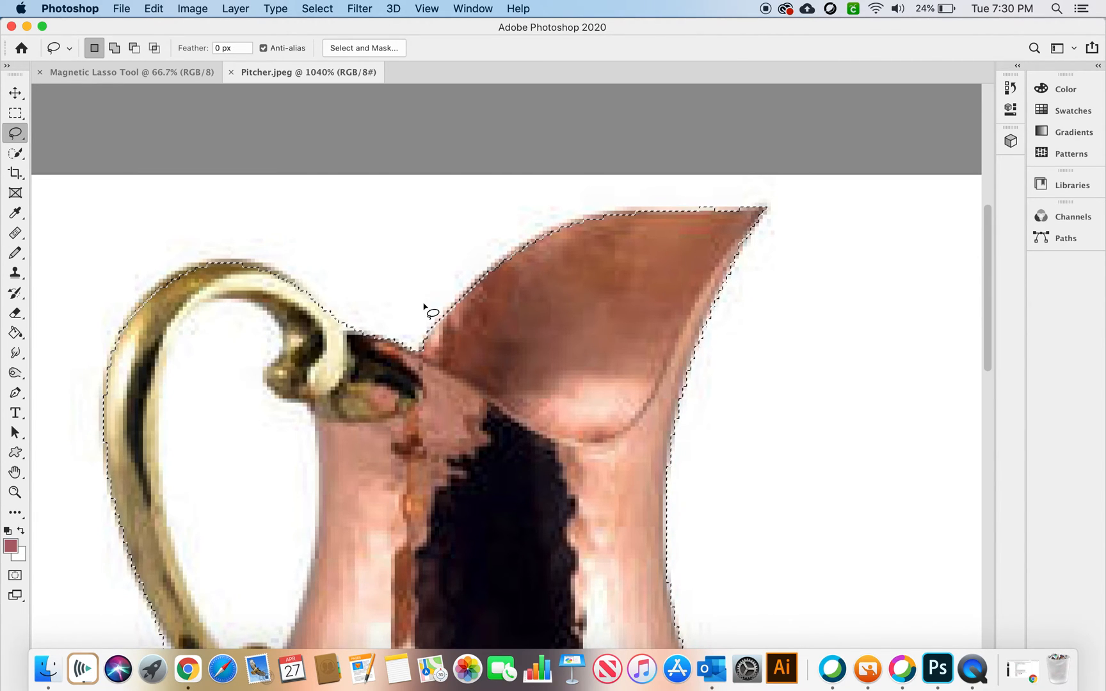
Step: Add the gold ball on the outer side of the handle to the selection, and return to new-selection mode
scroll(424, 305, "down", 5)
scroll(424, 305, "left", 3)
scroll(425, 310, "down", 3)
scroll(426, 310, "left", 2)
scroll(427, 308, "down", 1)
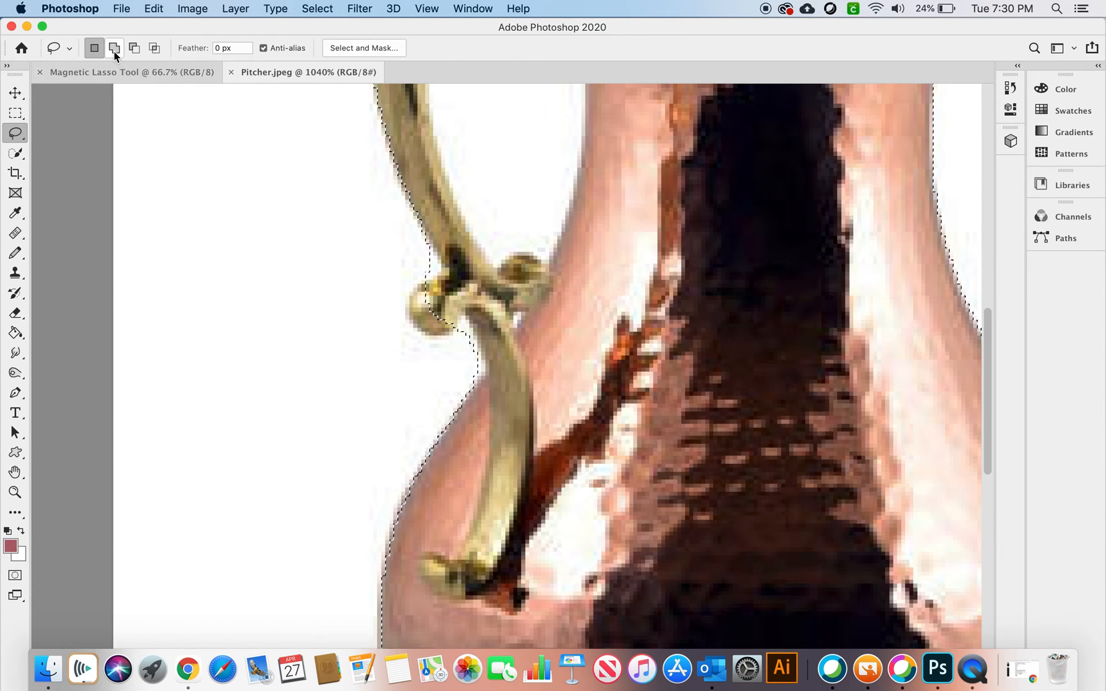
left_click(114, 51)
left_click_drag(462, 307, 460, 310)
left_click(94, 48)
left_click(94, 49)
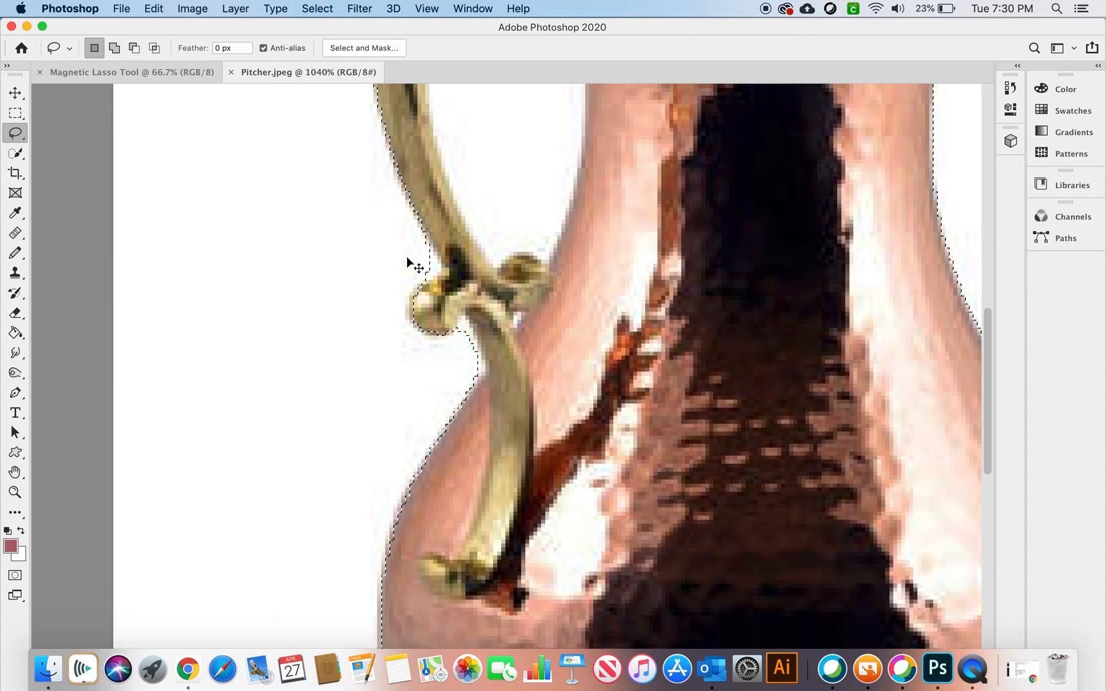
Step: Subtract the white background notch just above the handle's outer gold ball from the selection
key("alt")
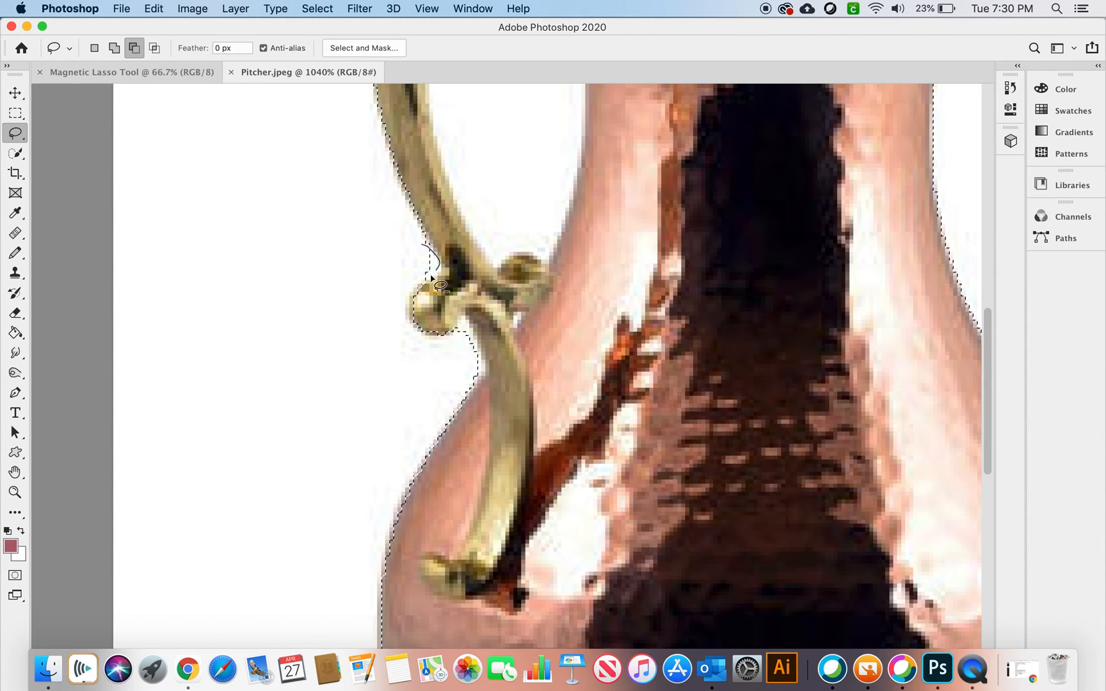
left_click_drag(392, 280, 391, 280)
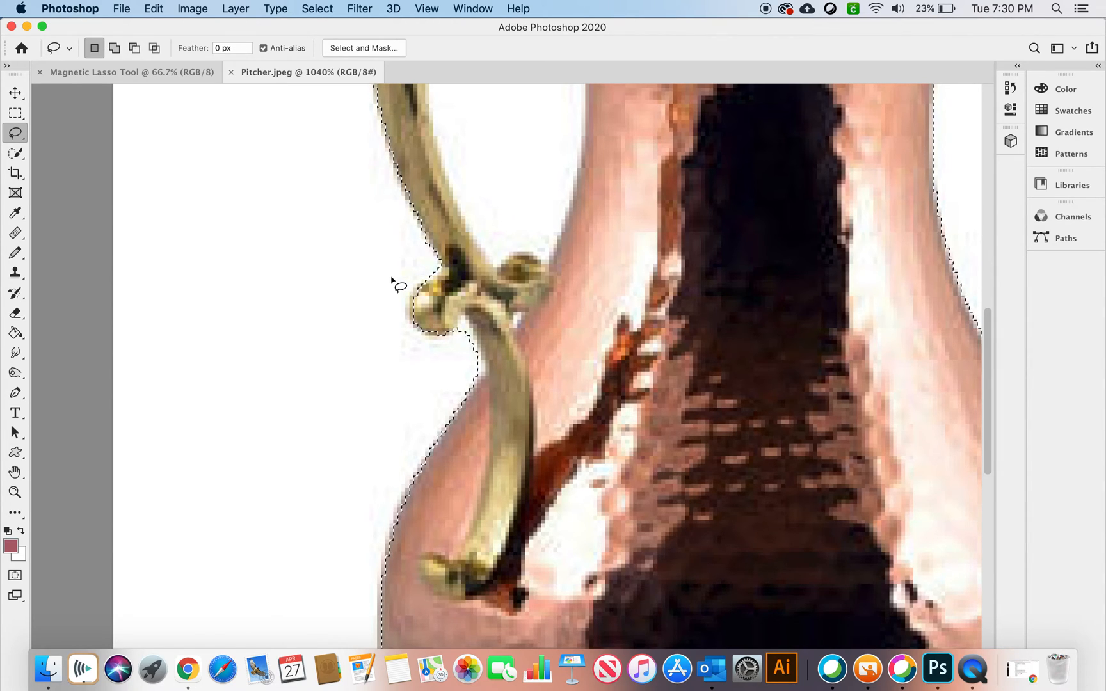
key("shift")
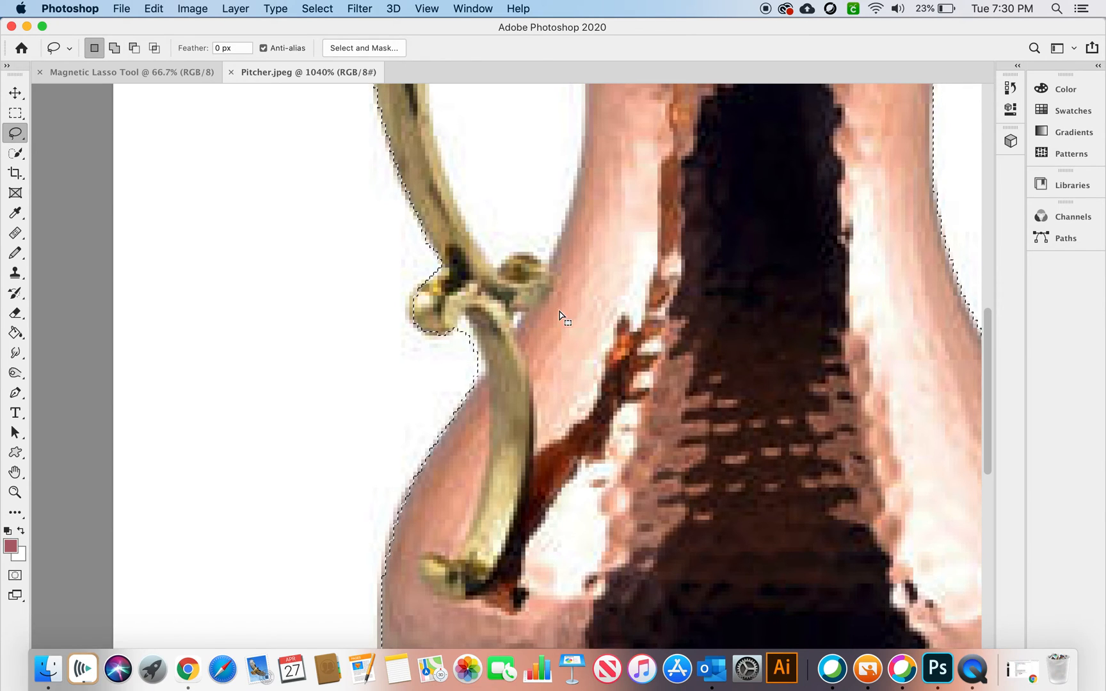
scroll(558, 311, "down", 5)
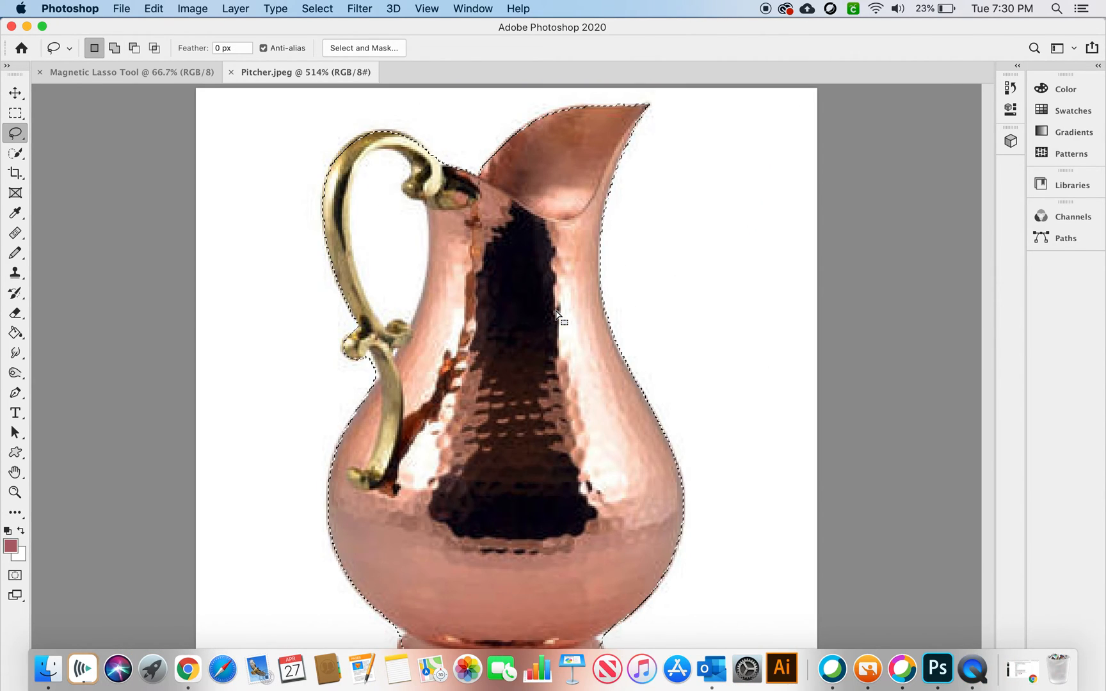
scroll(558, 311, "down", 2)
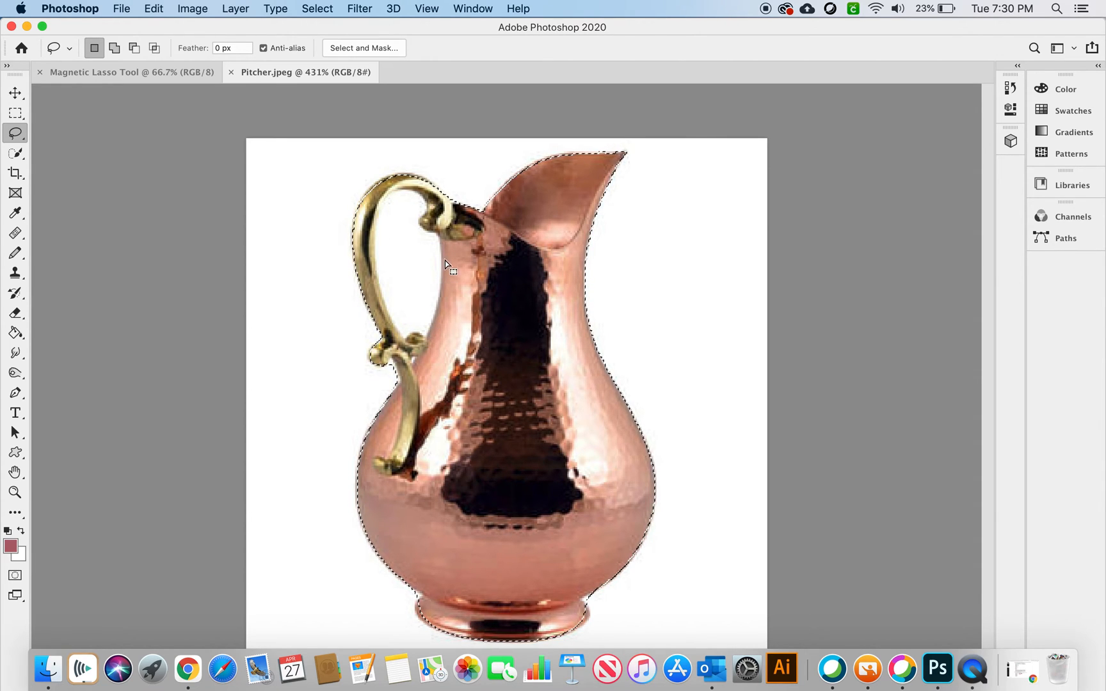
Step: Try shifting the selected pitcher slightly with the Move Tool, and undo the move
left_click(14, 93)
mouse_move(481, 279)
left_mouse_down()
mouse_move(686, 283)
mouse_move(504, 377)
mouse_move(200, 296)
mouse_move(483, 273)
left_mouse_up()
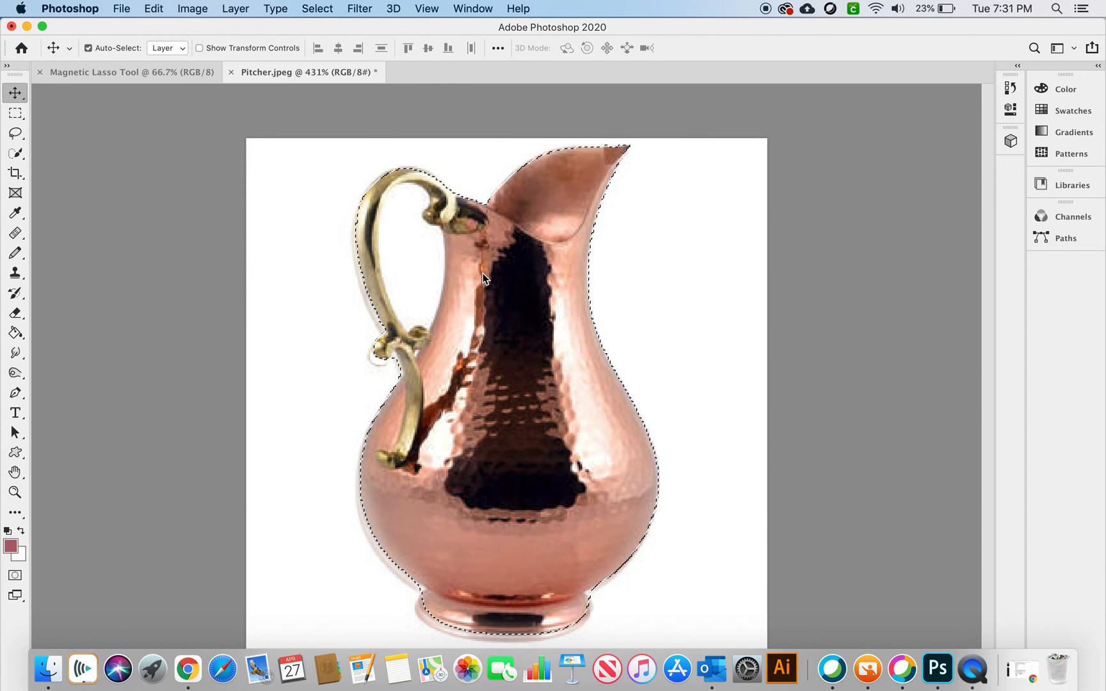
key("super+z")
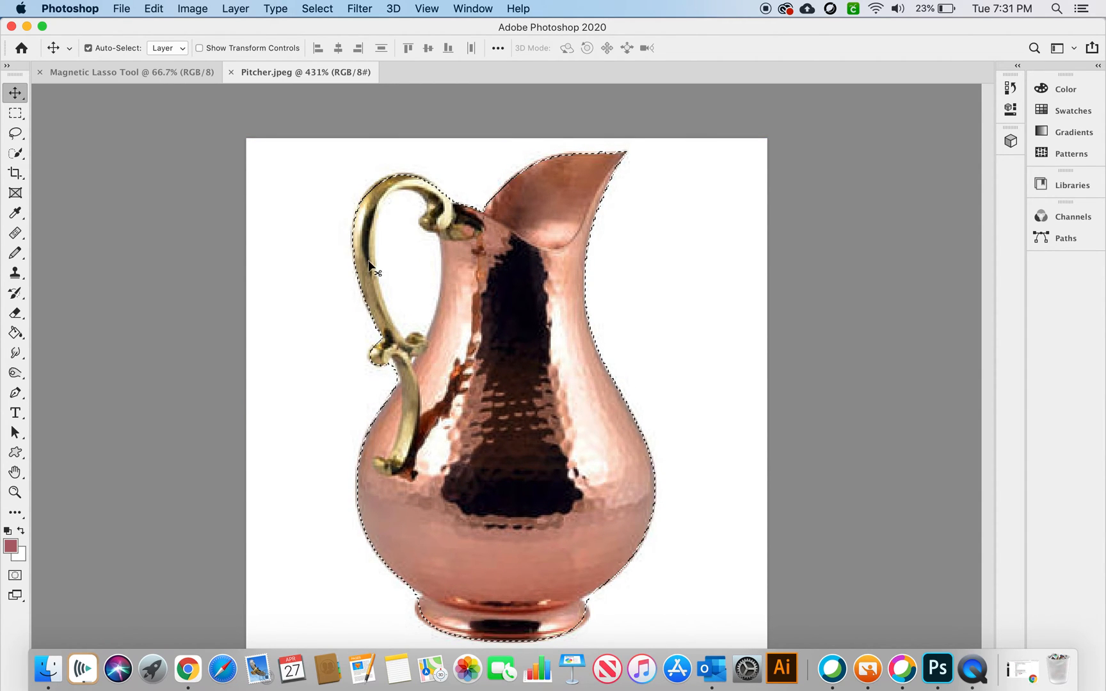
Step: Subtract the white opening between the handle and the pitcher's body by tracing its inner edge with the Magnetic Lasso Tool
left_click(17, 133)
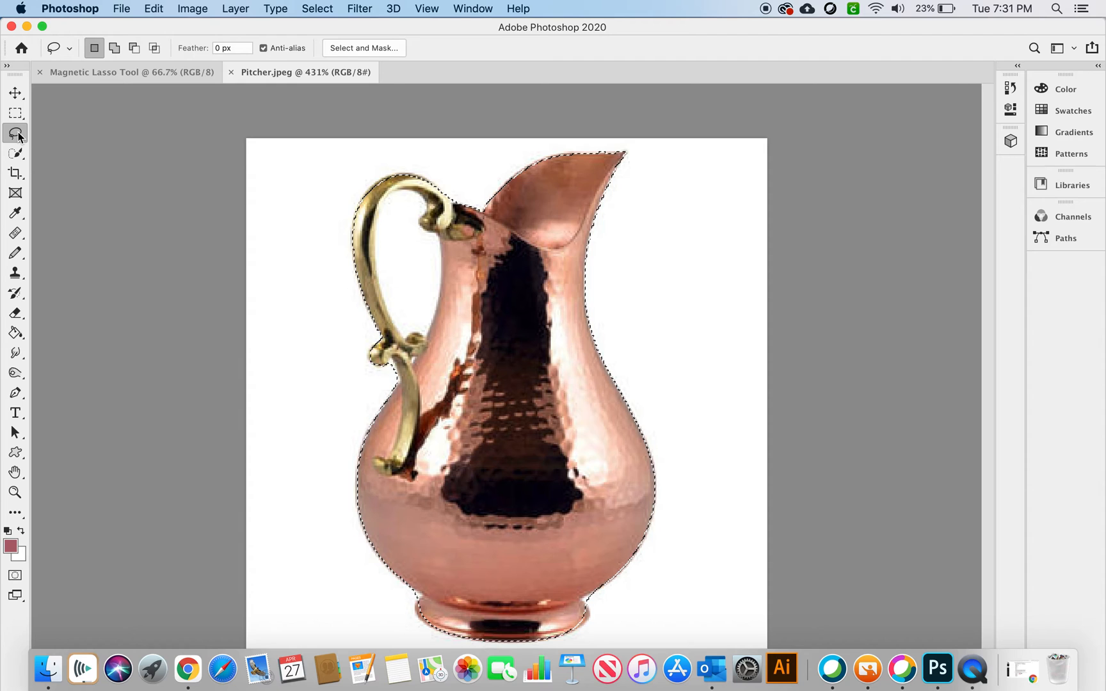
left_click(96, 160)
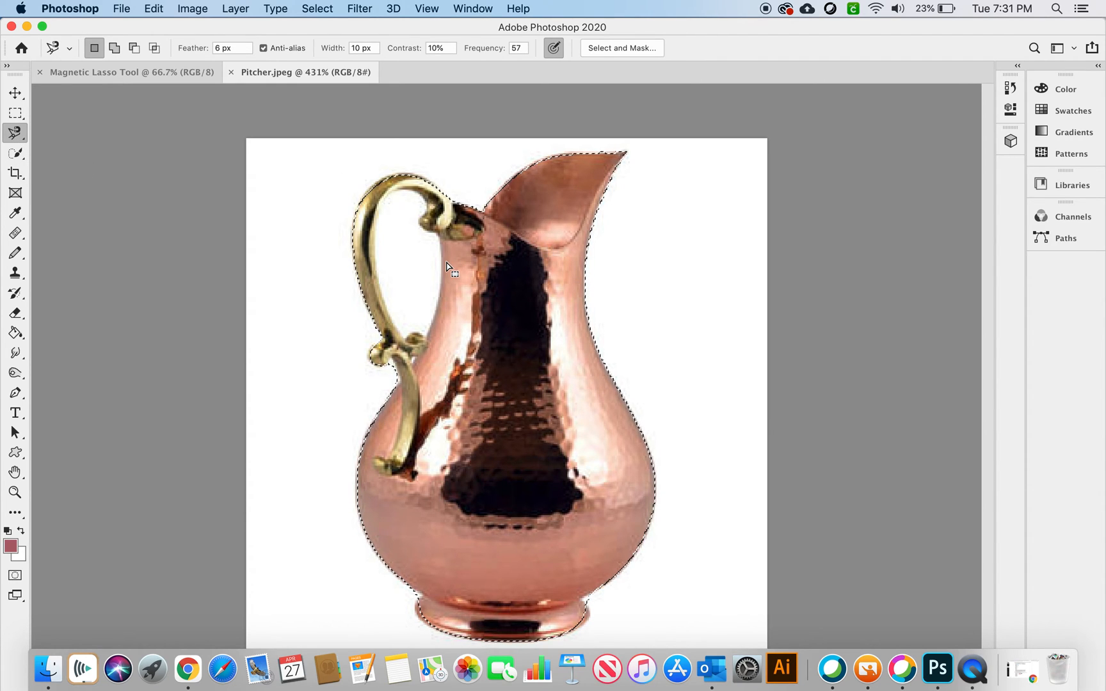
scroll(448, 269, "up", 2)
scroll(448, 269, "up", 2)
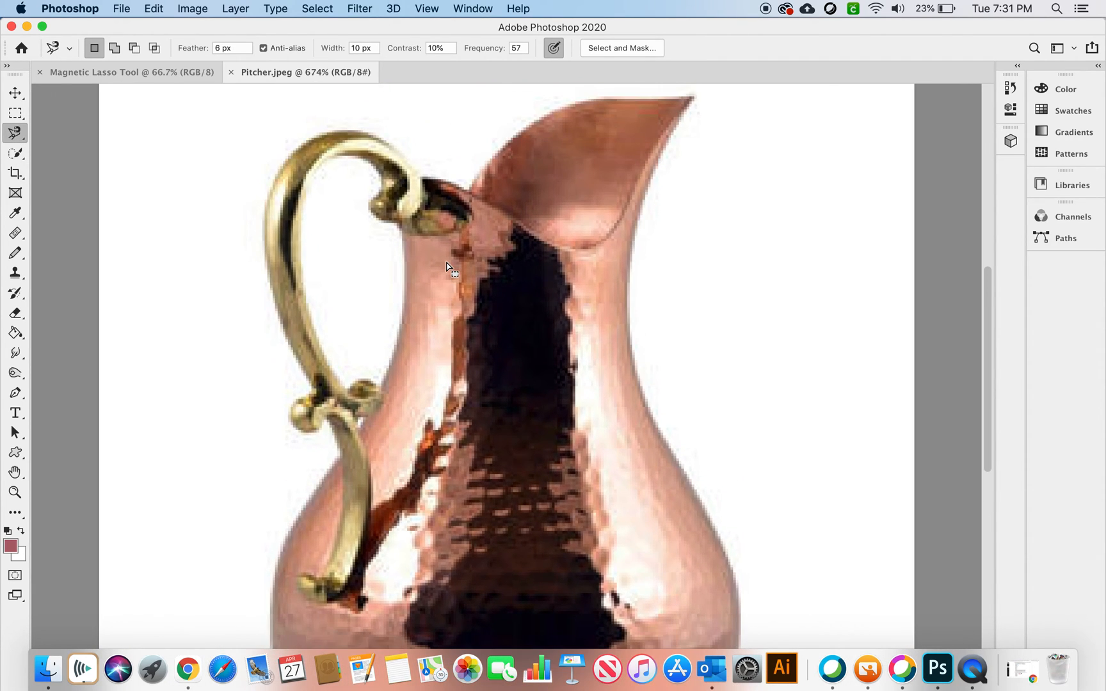
left_click(133, 48)
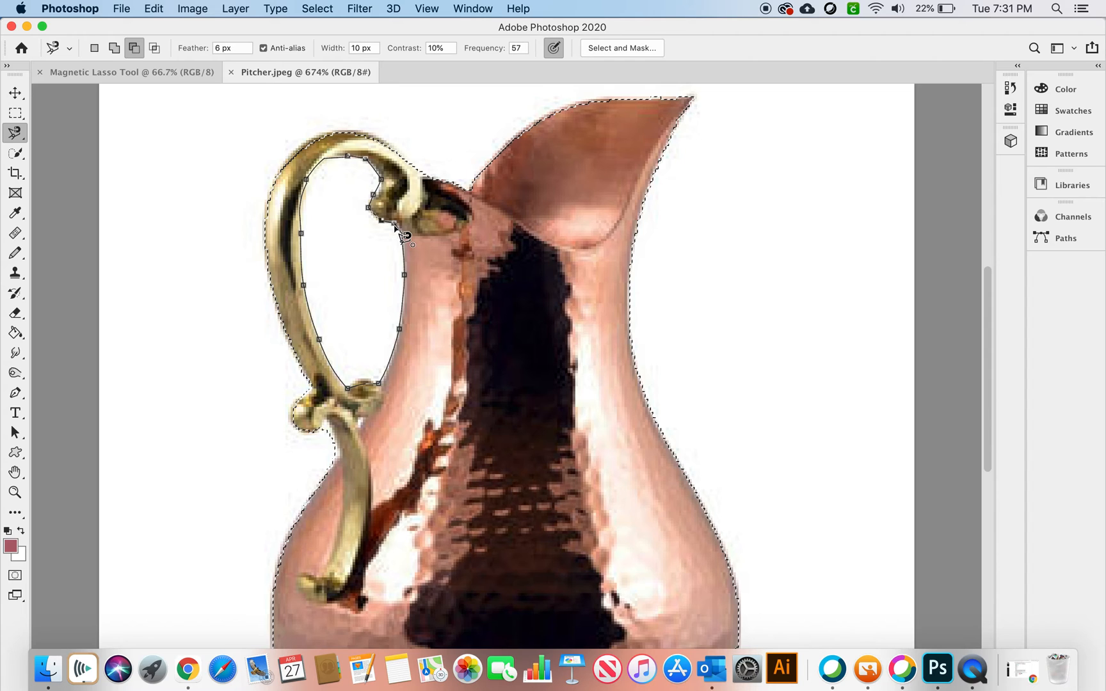
left_click(395, 227)
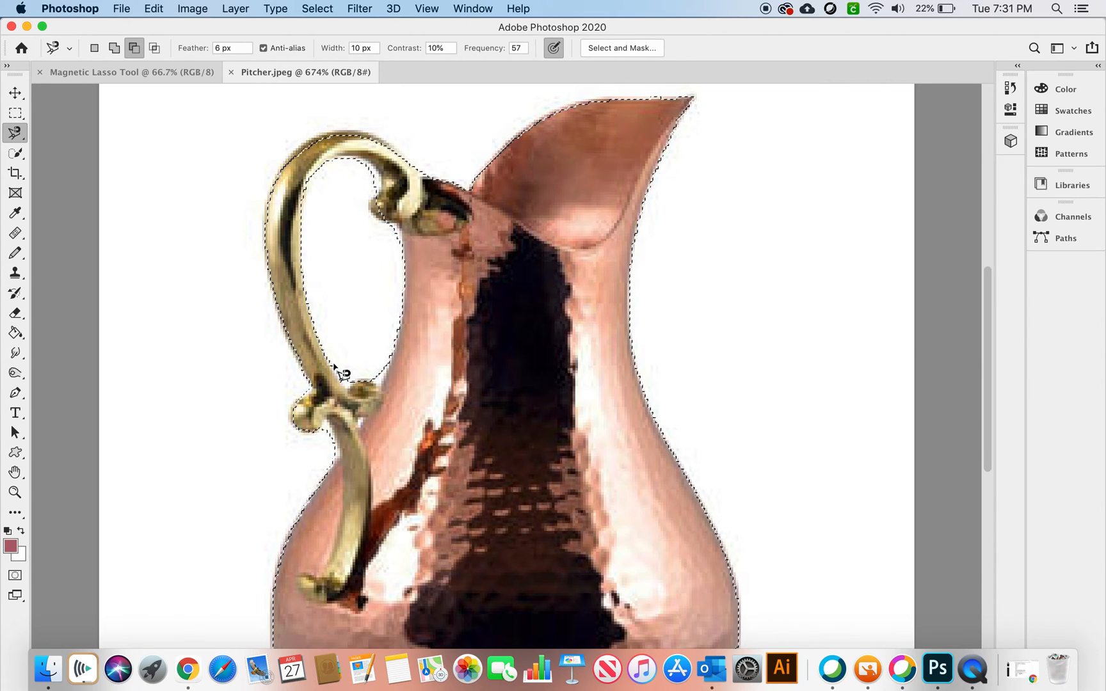
Step: Subtract the leftover white sliver beside the handle's upper scroll with the Lasso Tool, undoing a mistaken addition to the selection first
right_click(15, 132)
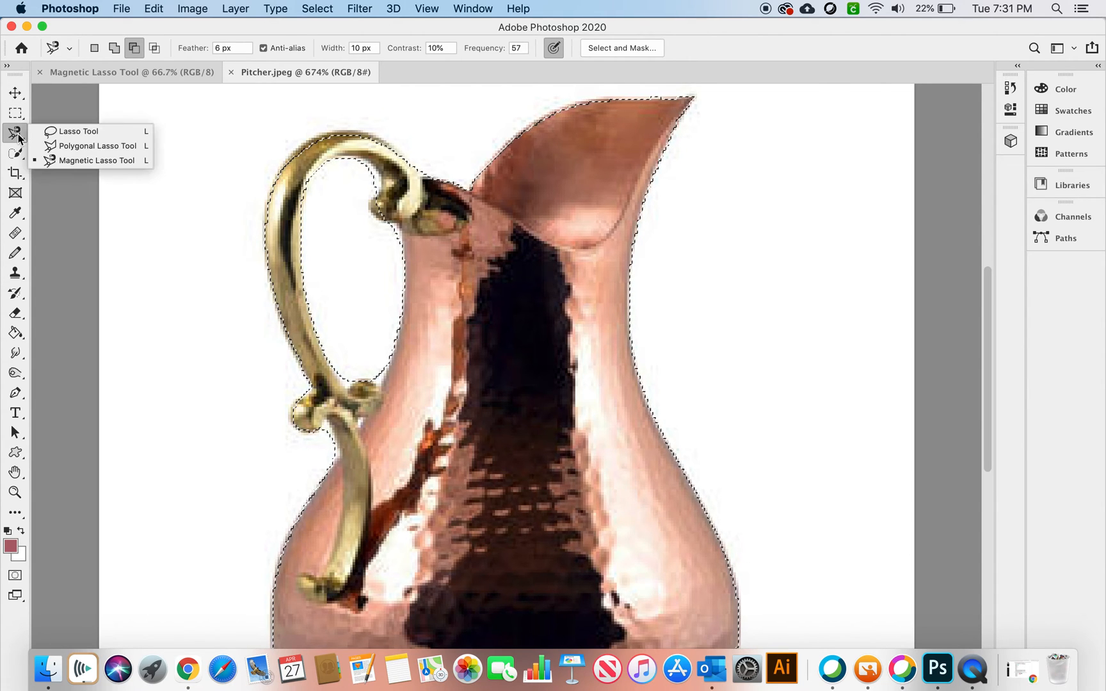
left_click(51, 133)
scroll(369, 235, "up", 4)
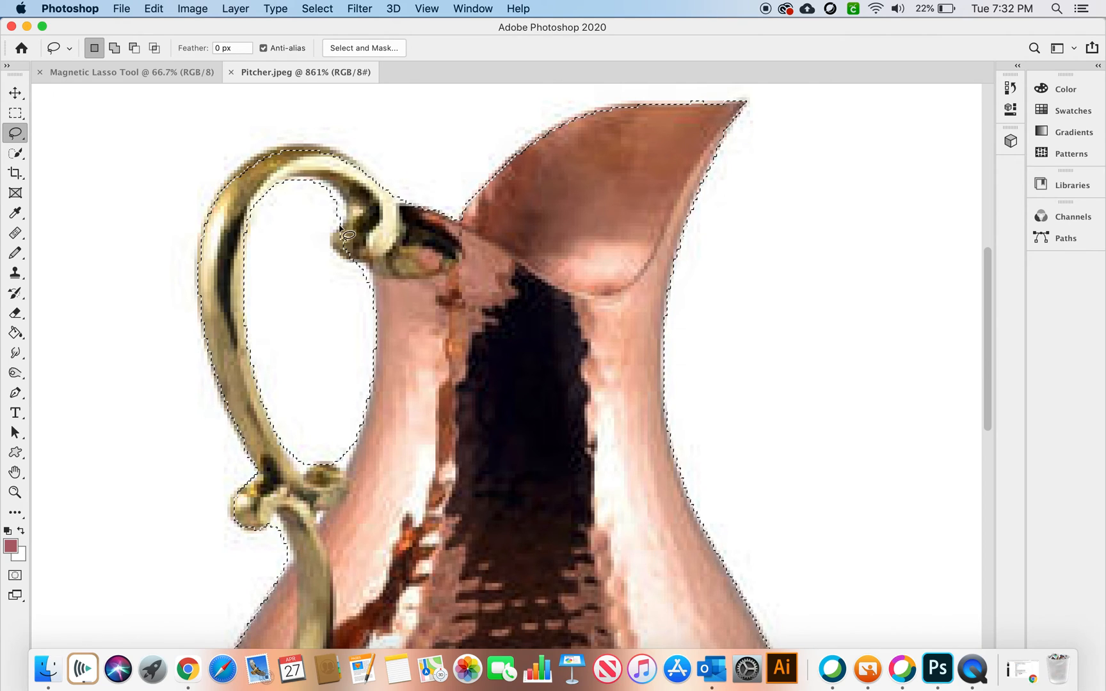
key("shift")
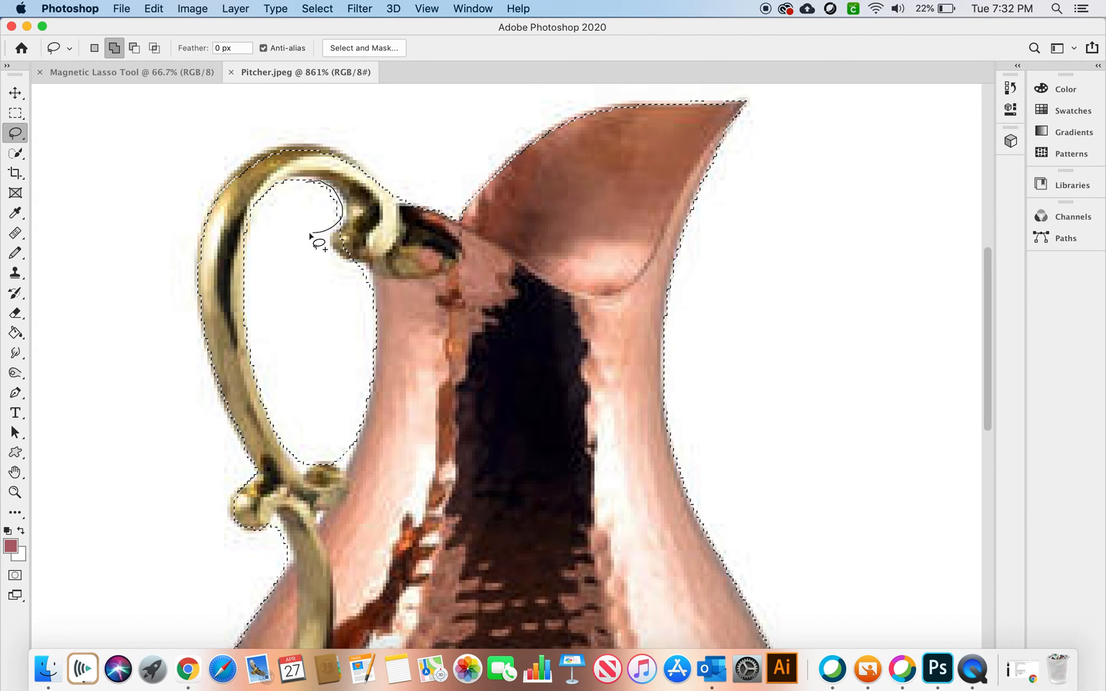
left_click_drag(309, 234, 309, 234)
key("super+z")
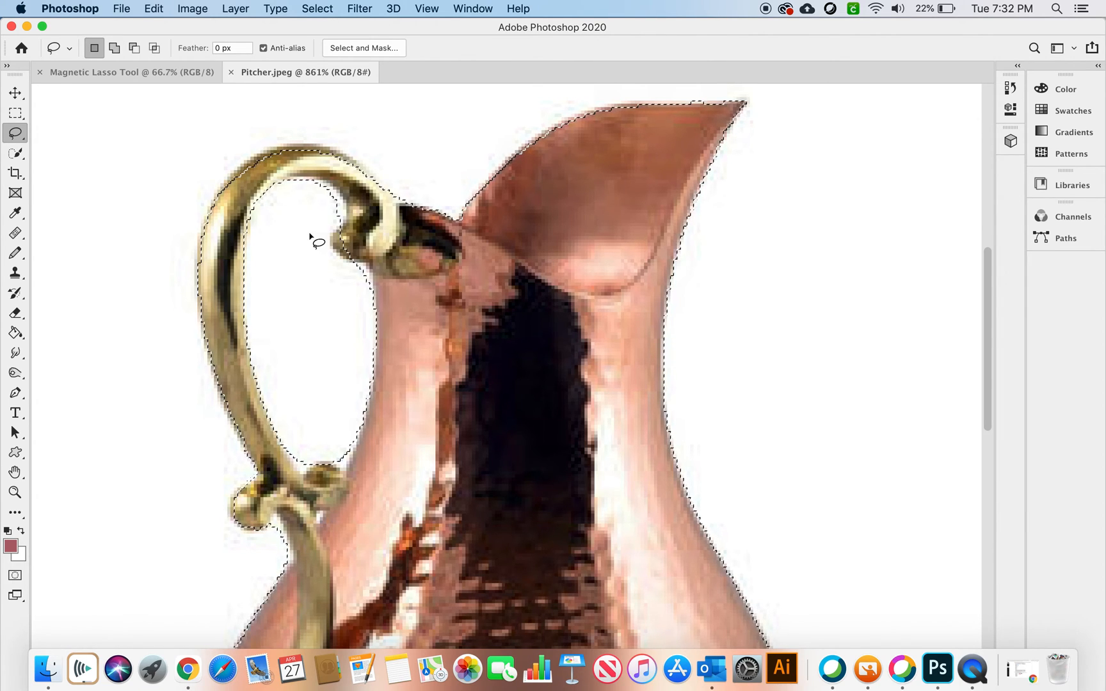
key("alt")
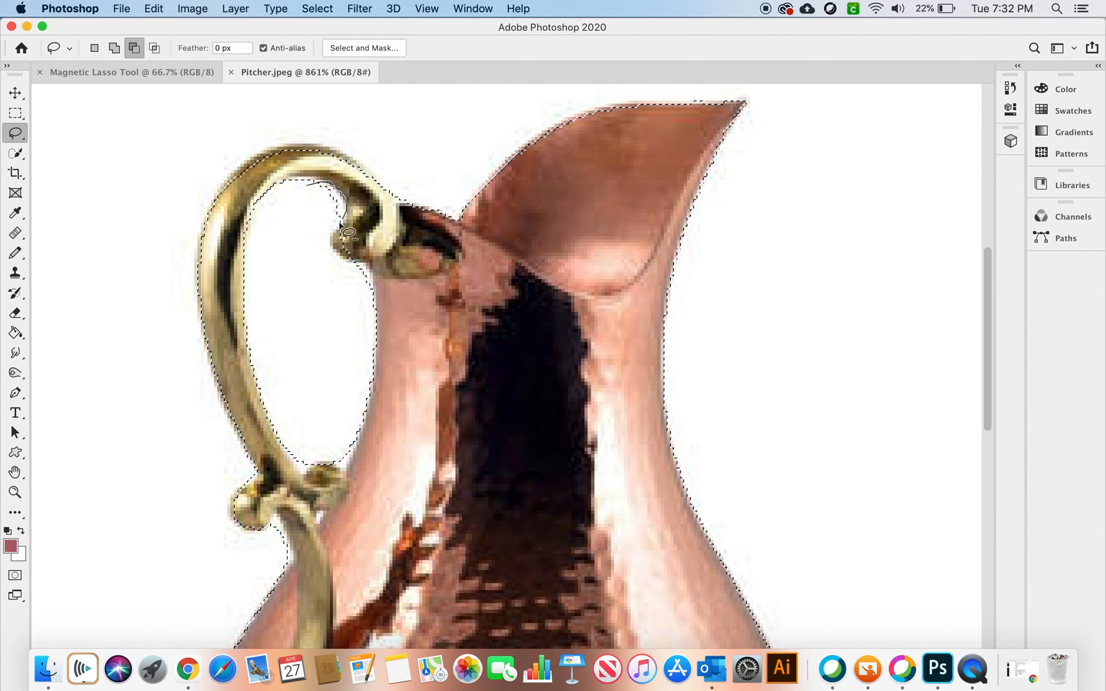
left_click_drag(317, 233, 315, 232)
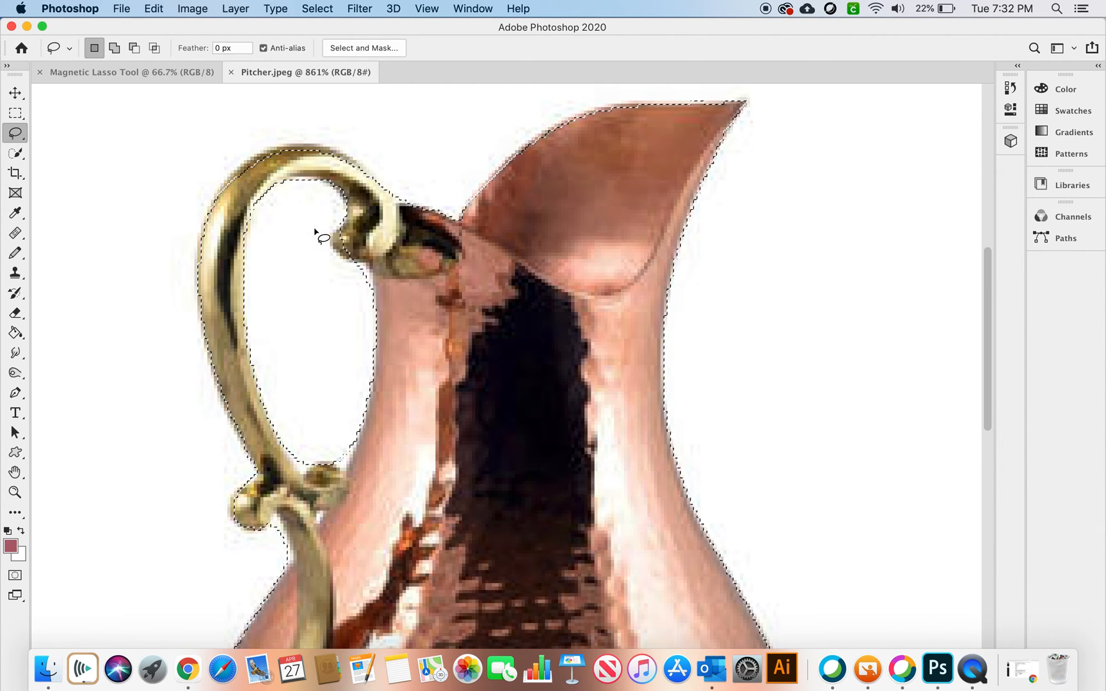
left_click(133, 49)
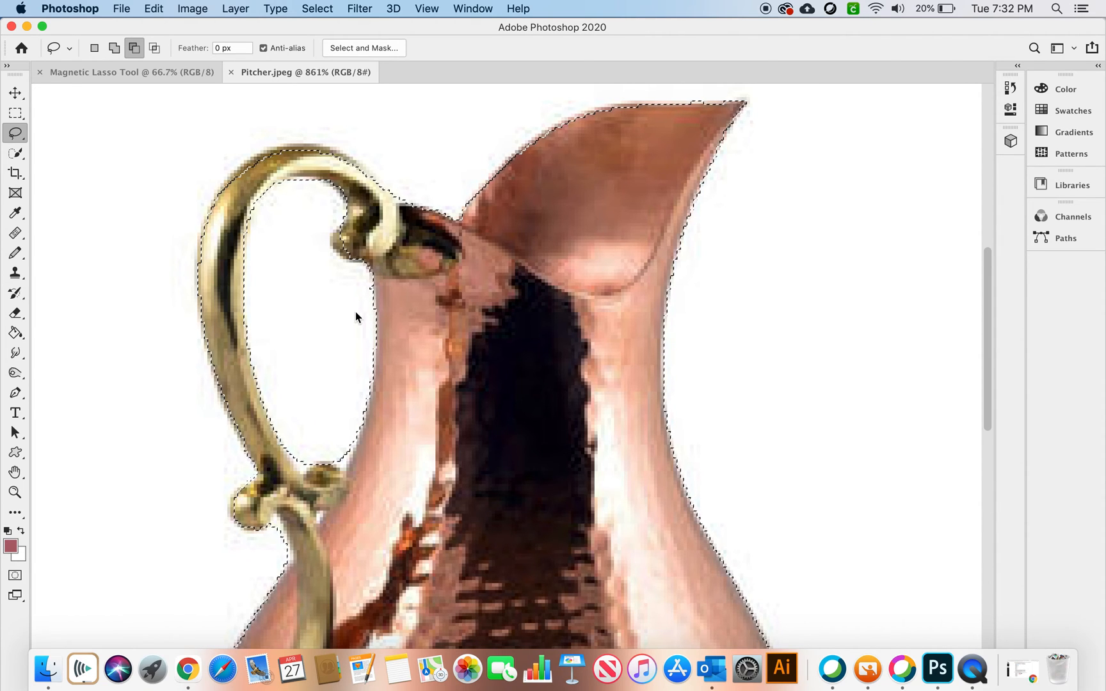
key("shift")
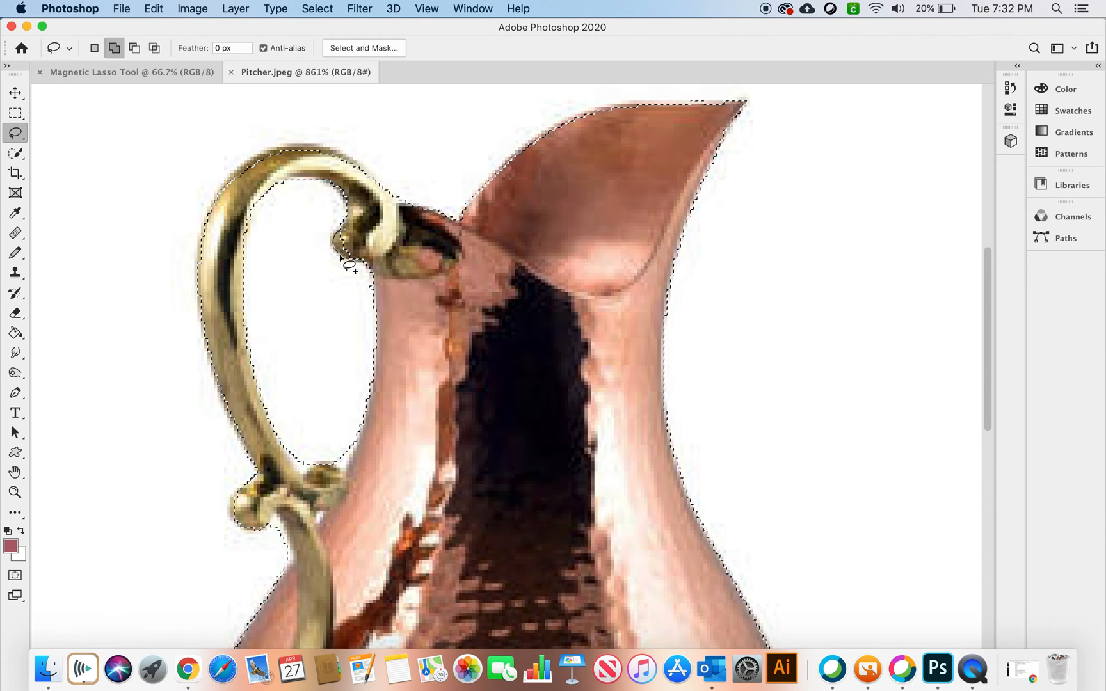
key("alt")
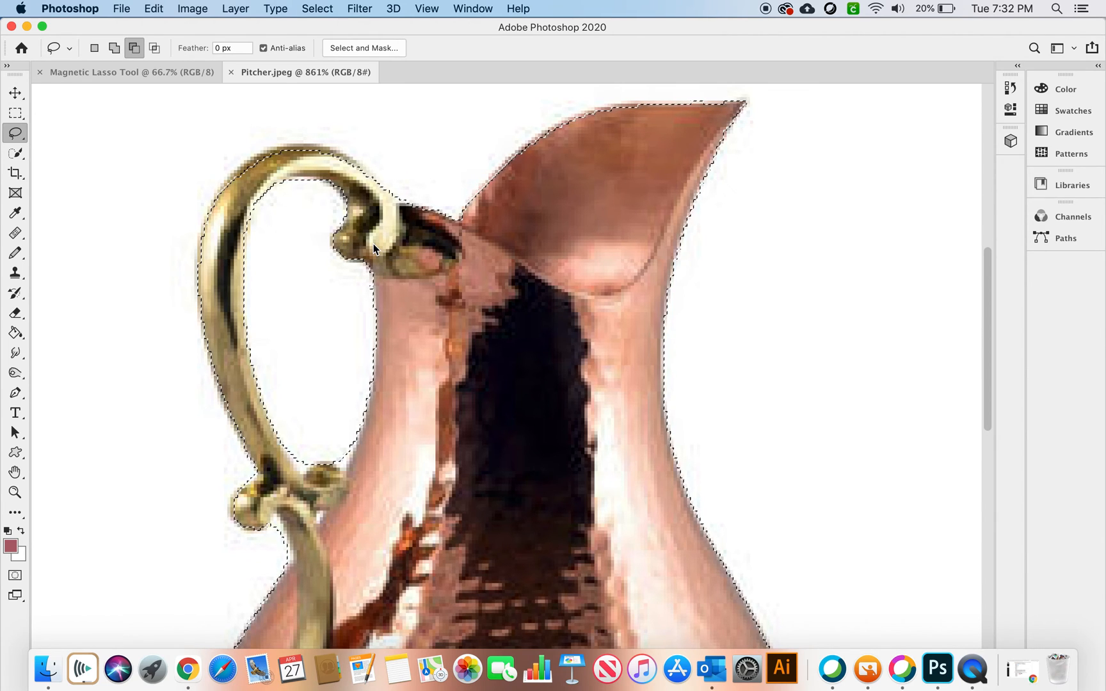
scroll(374, 249, "down", 5)
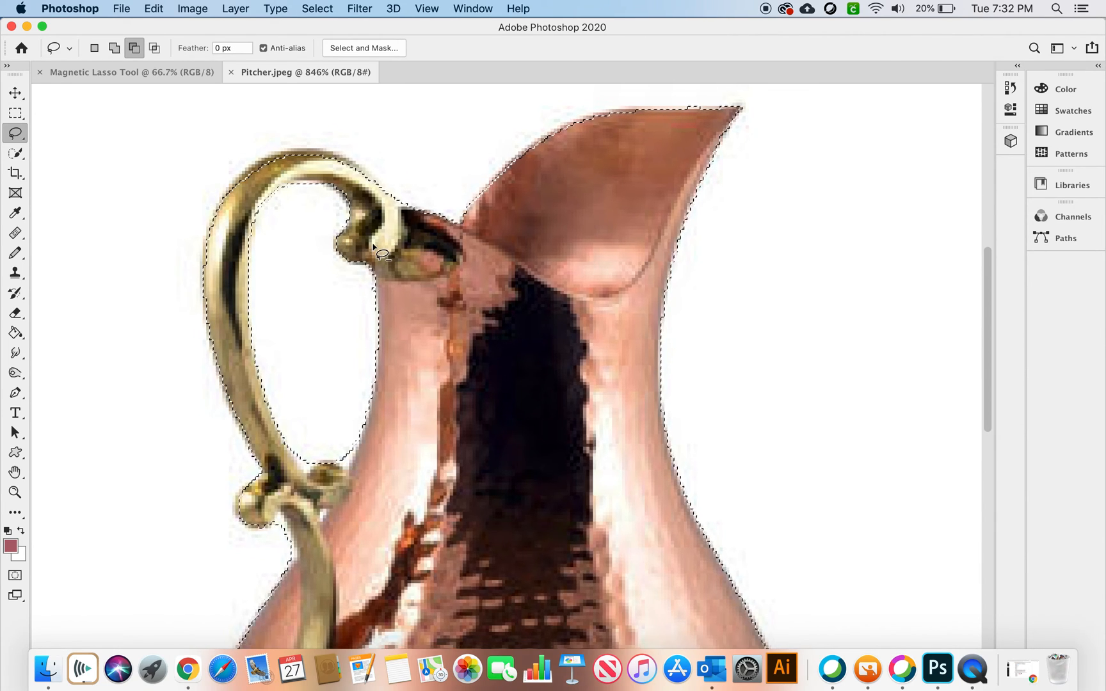
scroll(374, 248, "down", 2)
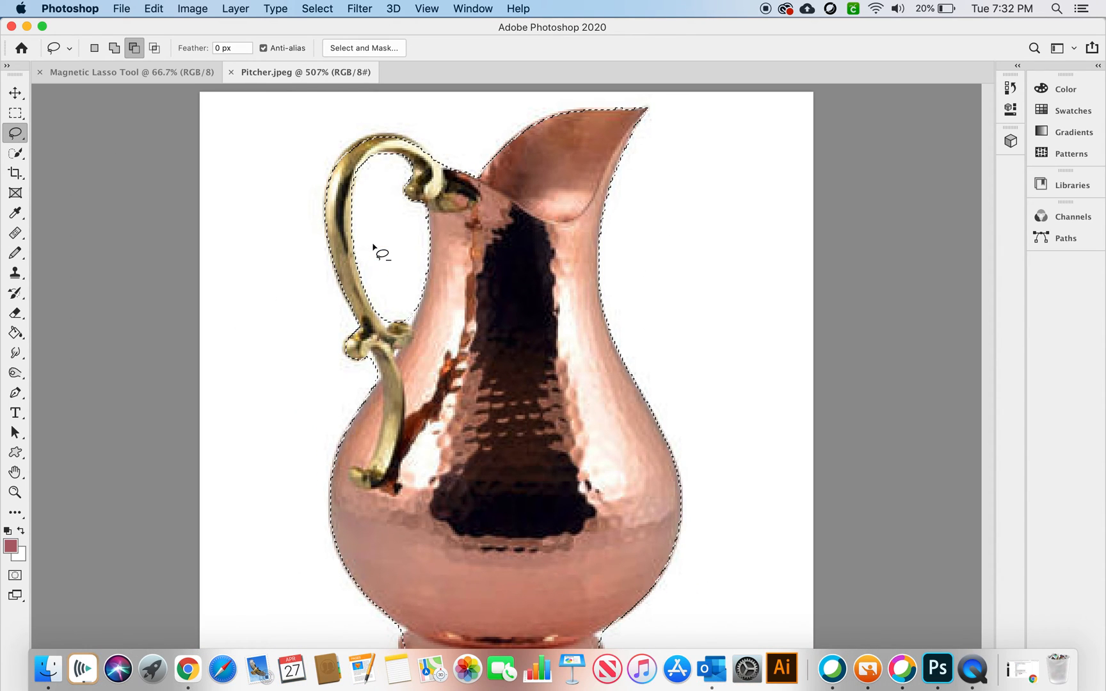
Step: Move the selected pitcher from Pitcher.jpeg into the middle of the blank Magnetic Lasso Tool document with the Move Tool
key("v")
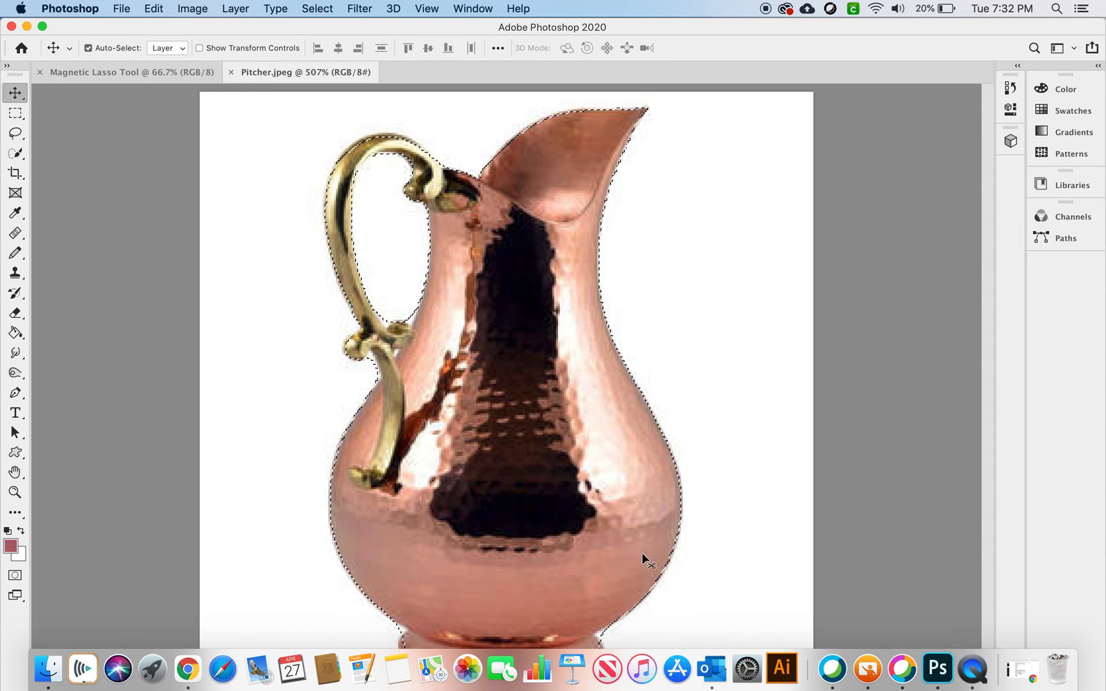
key("super+minus")
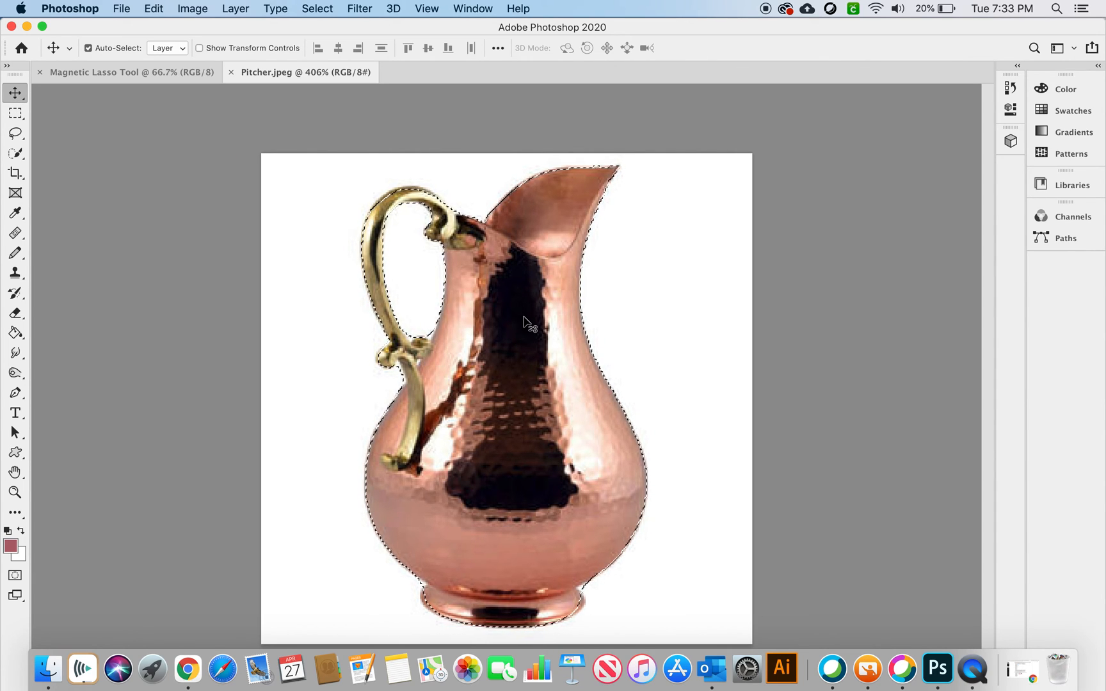
left_click_drag(524, 320, 407, 330)
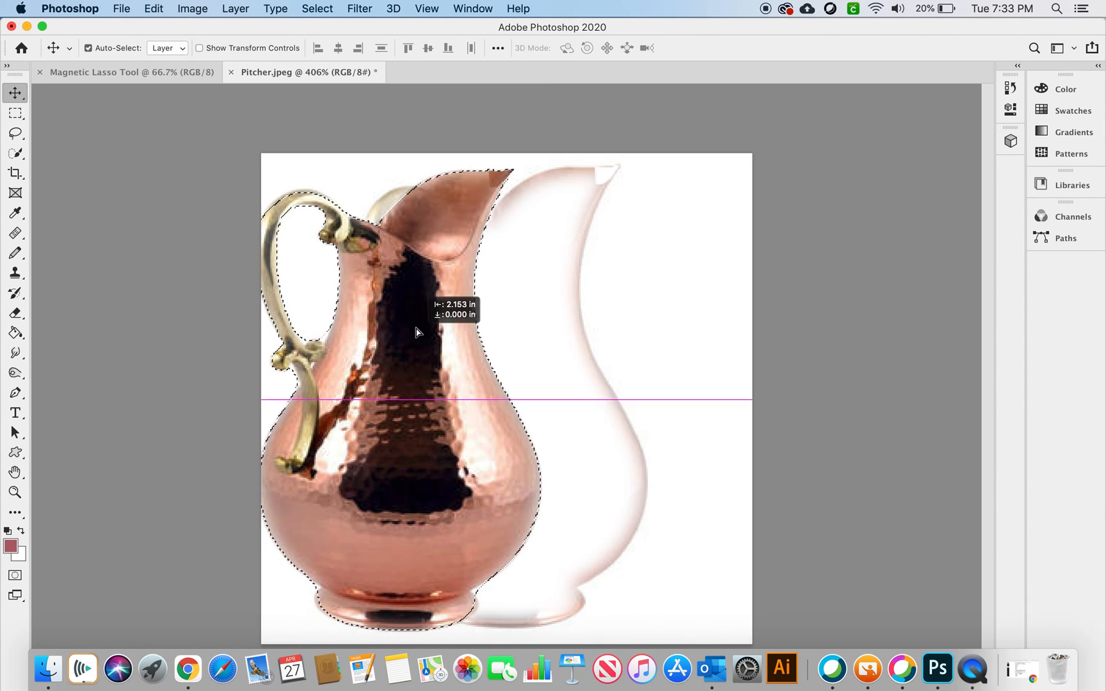
left_click(167, 74)
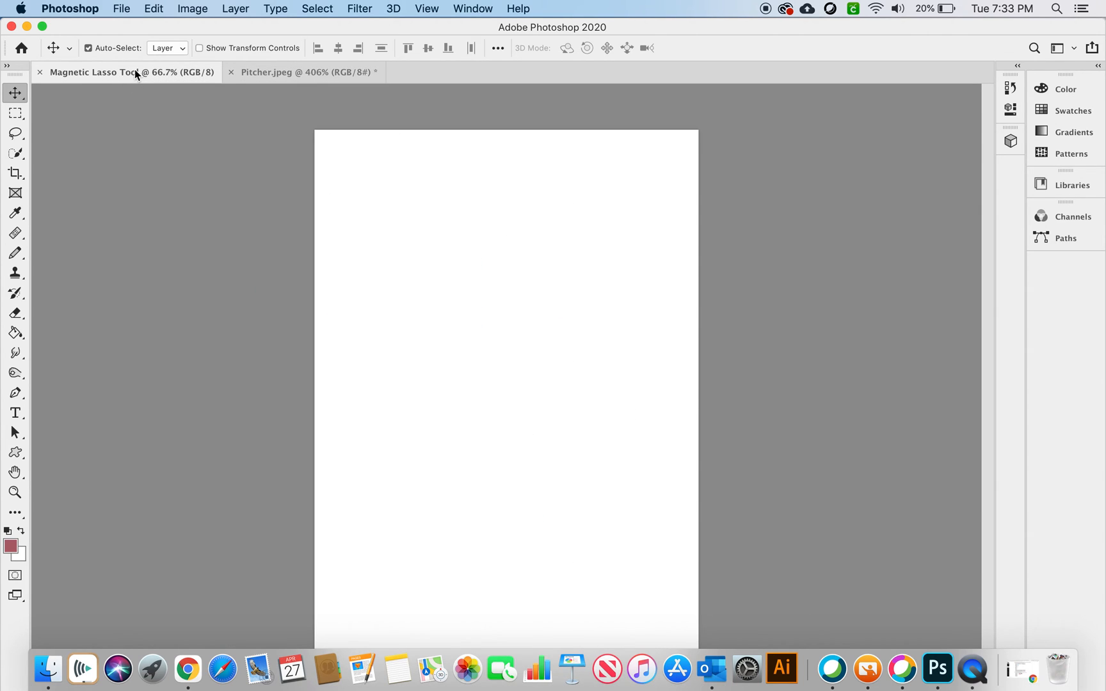
left_click(309, 74)
mouse_move(422, 348)
left_mouse_down()
mouse_move(535, 343)
mouse_move(345, 227)
mouse_move(208, 106)
left_mouse_up()
left_click(195, 77)
left_click_drag(512, 361, 513, 360)
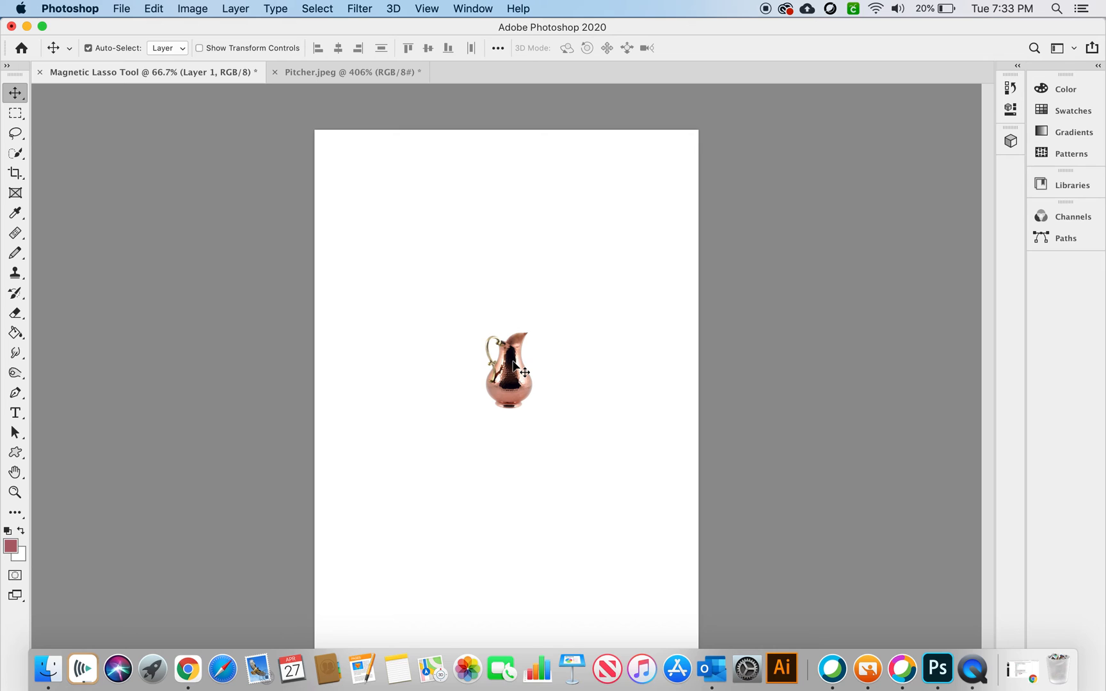
Step: Copy the selected pitcher from Pitcher.jpeg and paste it into the Magnetic Lasso Tool document, placing it up and to the left of the first
left_click(394, 78)
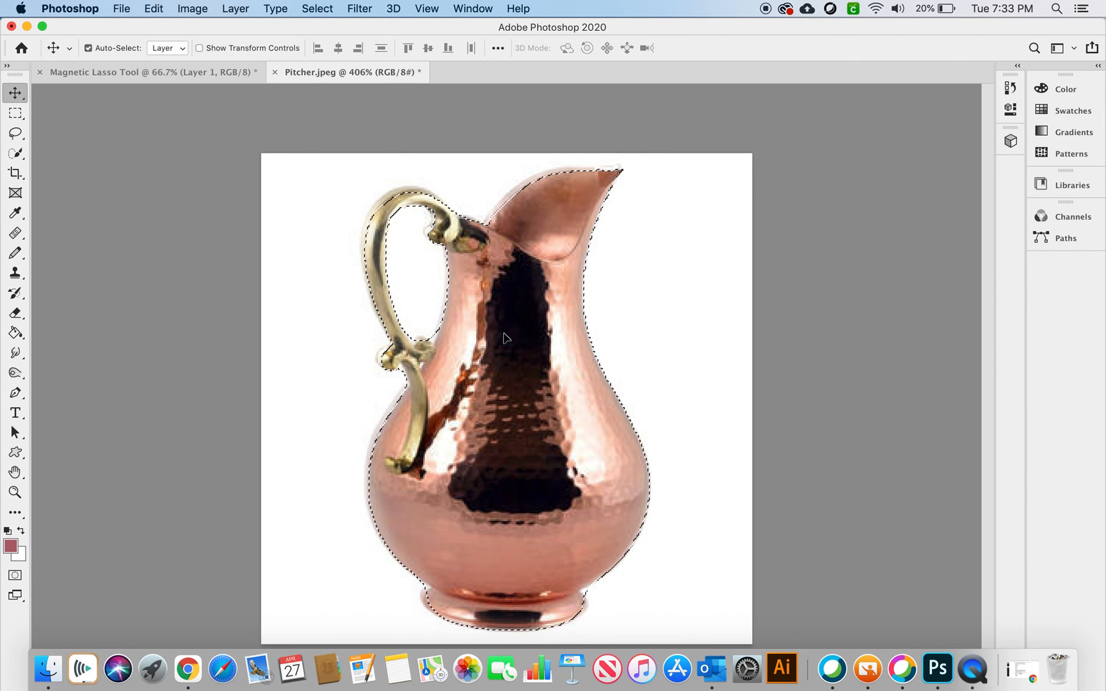
left_click(122, 9)
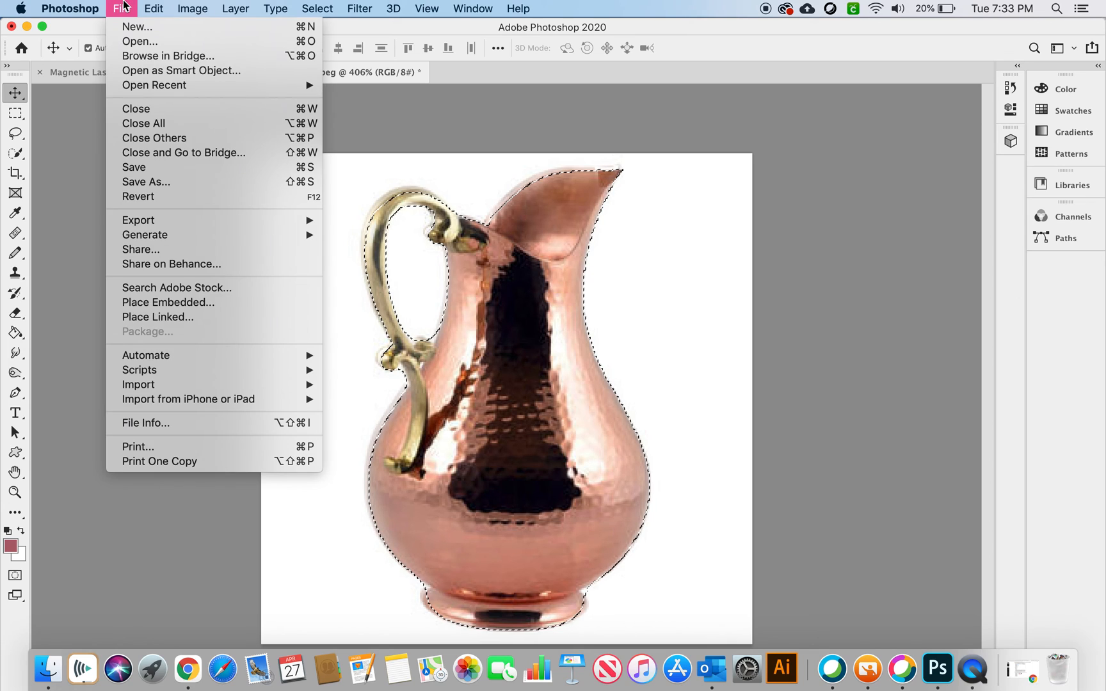
mouse_move(152, 7)
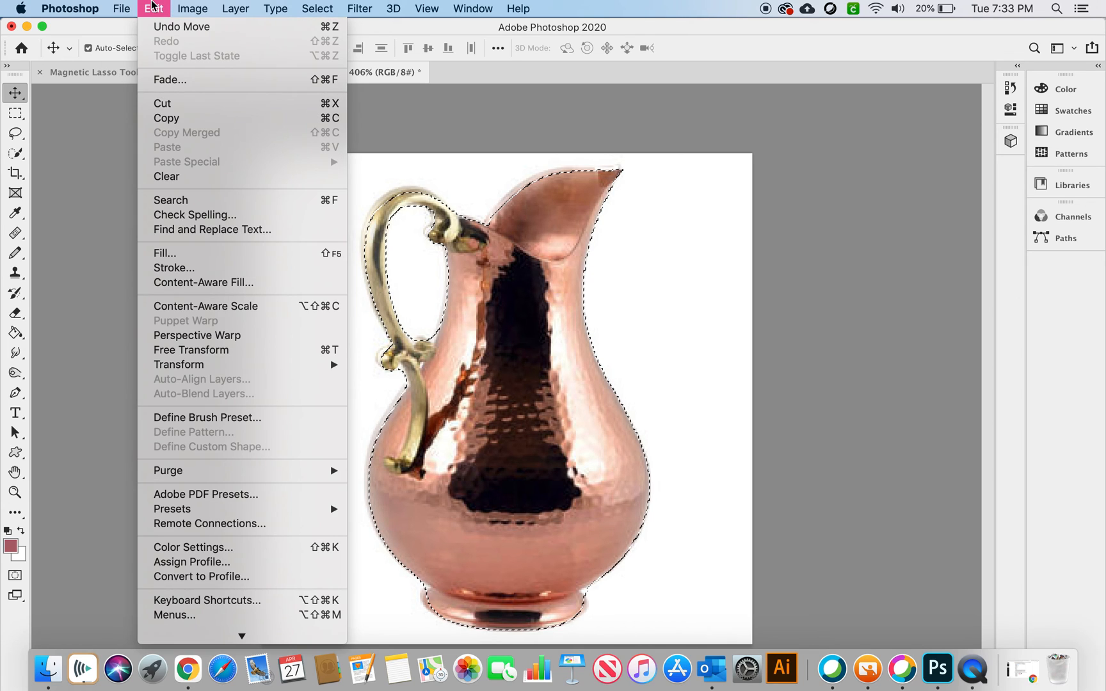
left_click(158, 118)
left_click(158, 72)
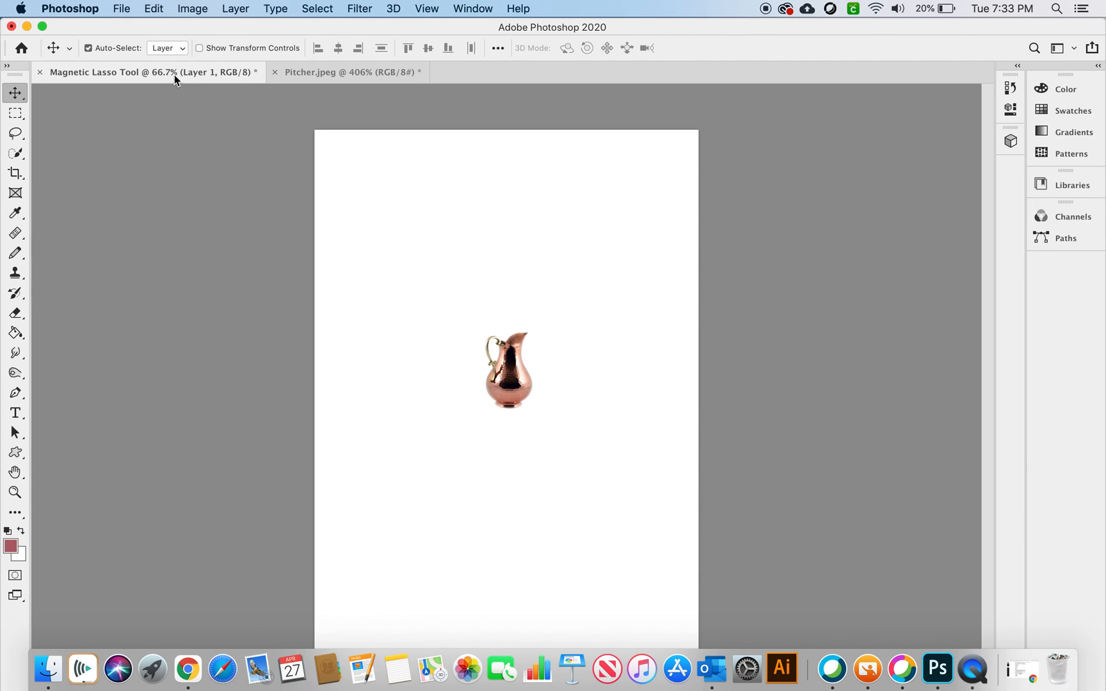
left_click(156, 7)
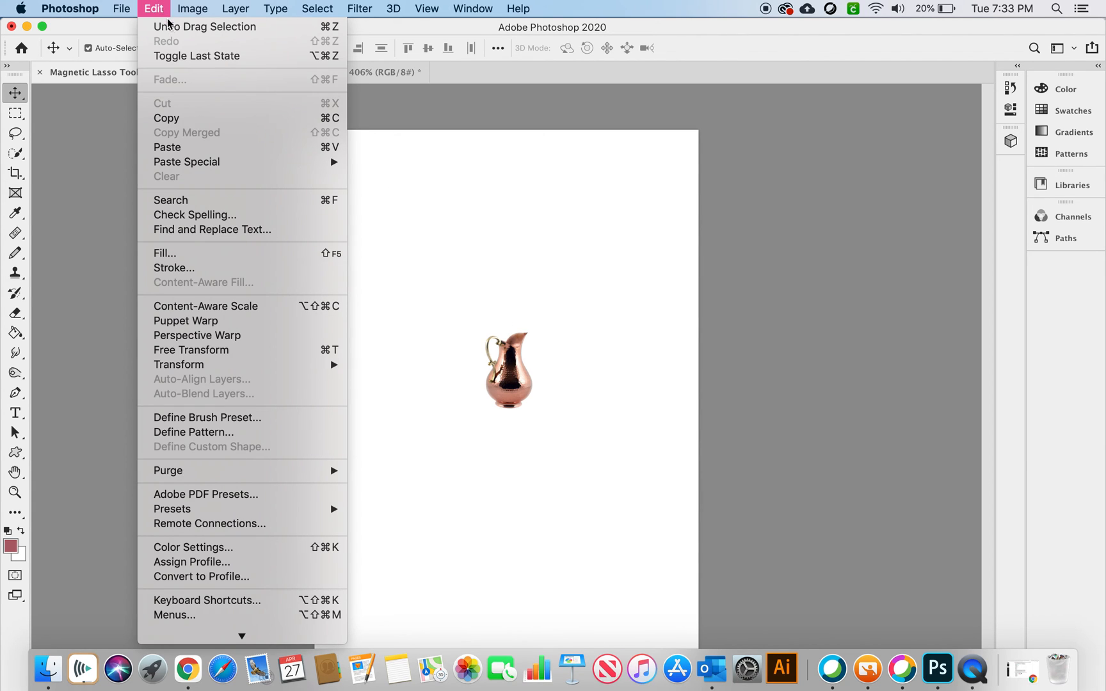
left_click(169, 147)
left_click_drag(499, 404, 427, 349)
Step: Delete the pasted duplicate pitcher, keeping the one in the middle of the page
key("super+equal")
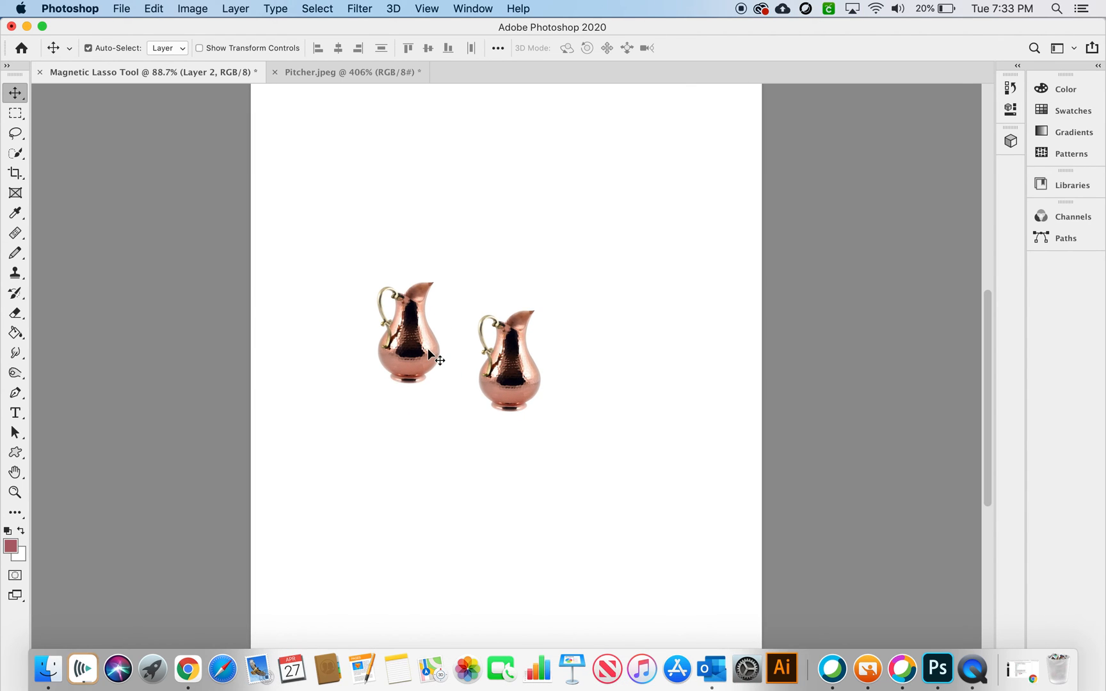
key("super+equal")
key("super+equal")
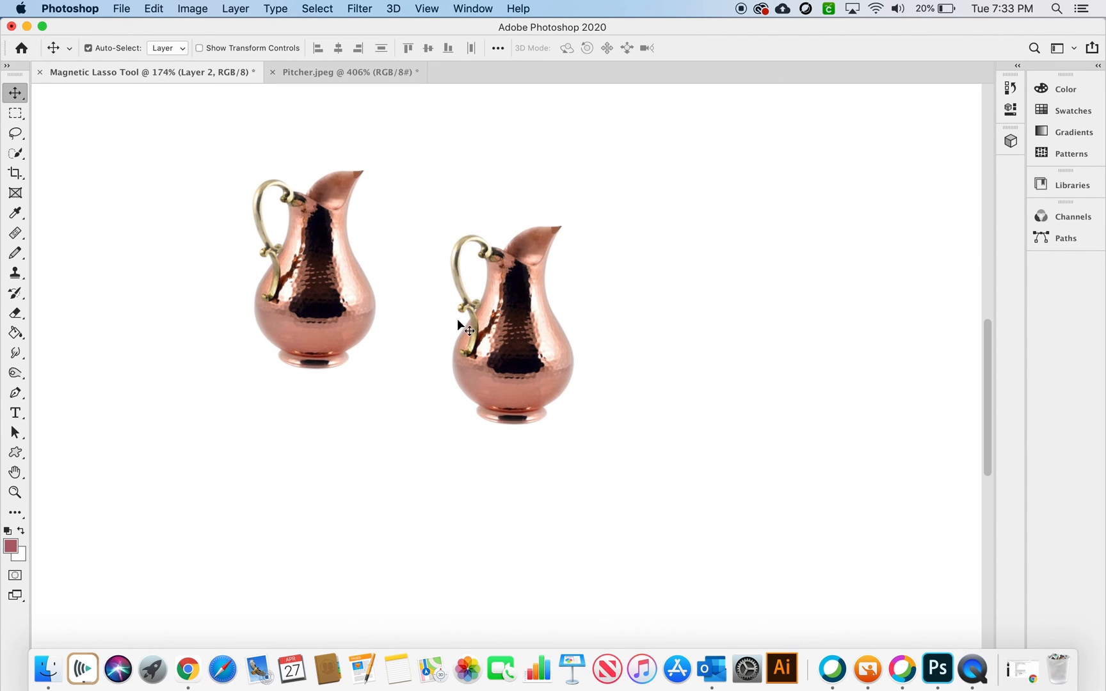
left_click(150, 190)
left_click_drag(302, 262, 278, 367)
key("BackSpace")
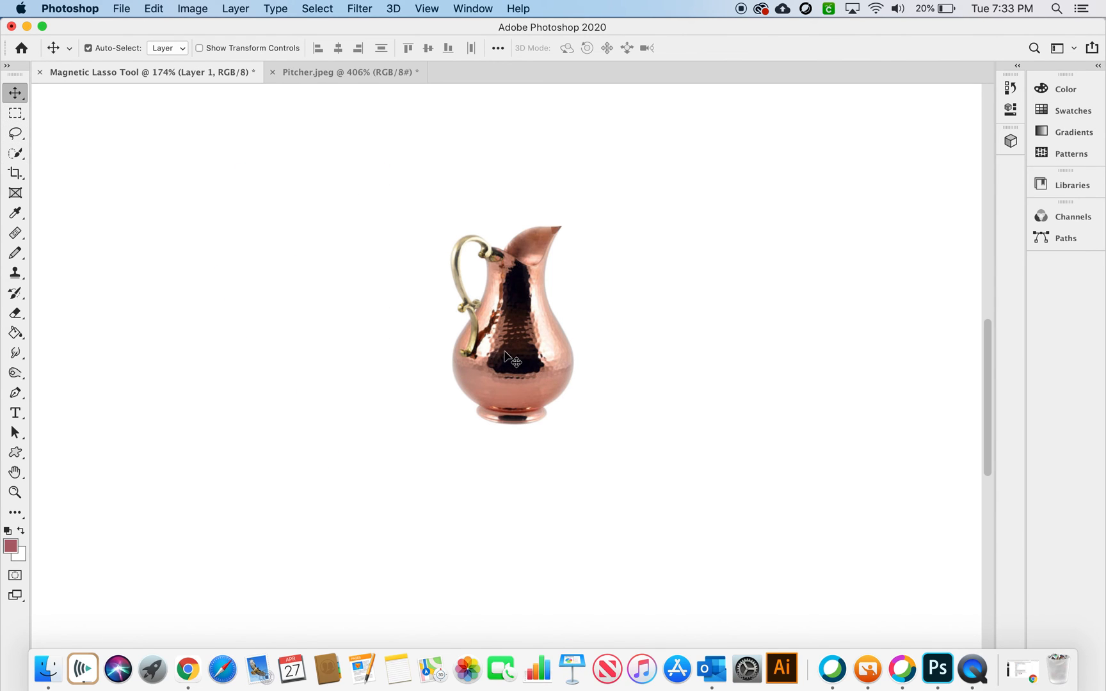
Step: Scale the pitcher proportionally to about 352% and place it in the upper middle of the page
key("super+minus")
key("super+minus")
key("super+minus")
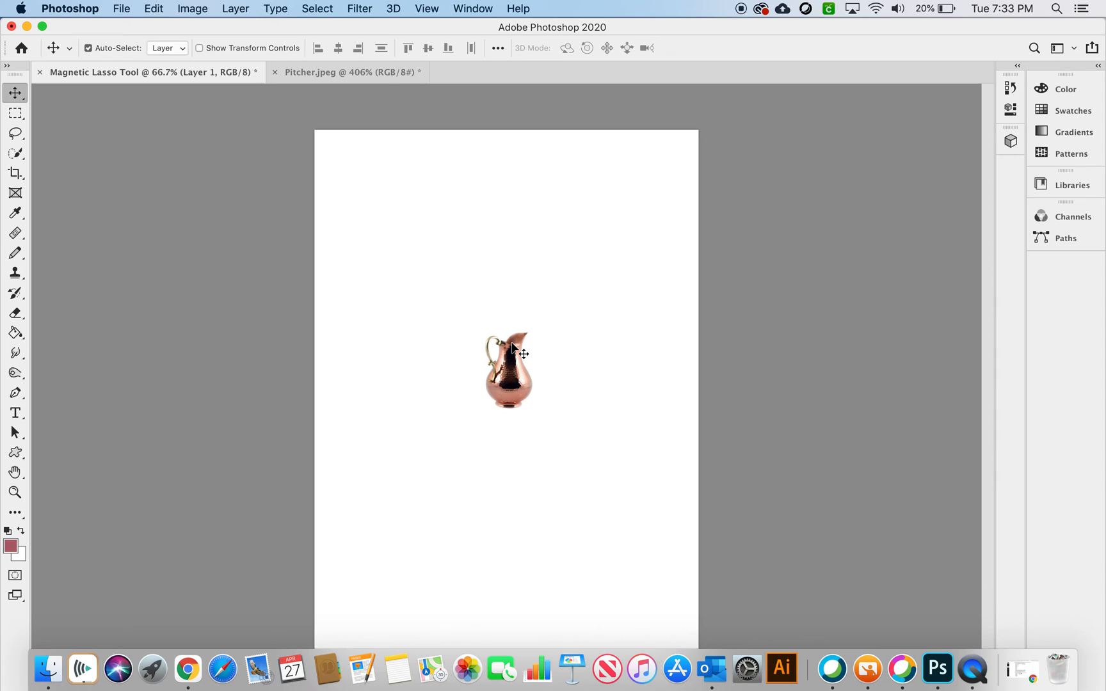
left_click_drag(510, 376, 444, 350)
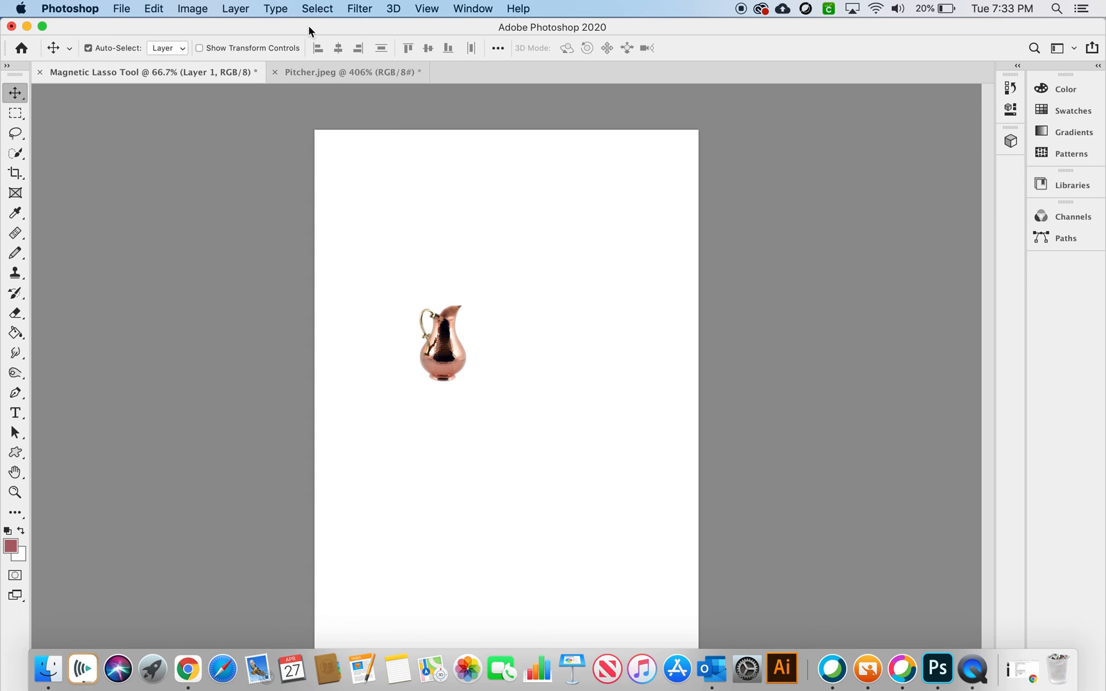
left_click(157, 8)
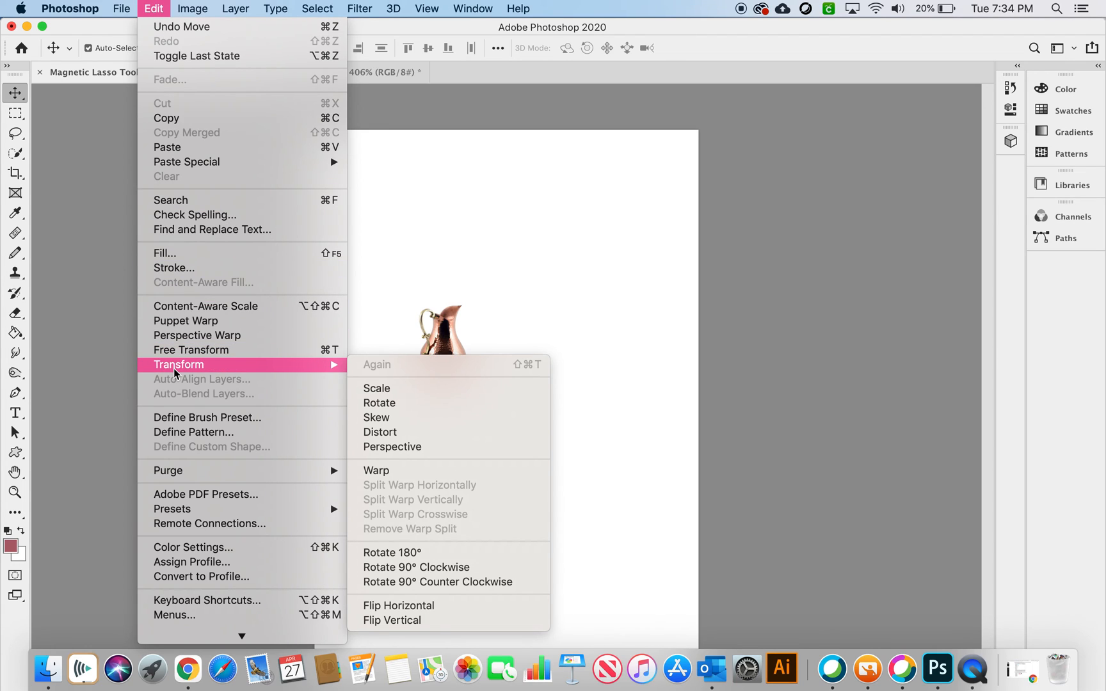
mouse_move(333, 365)
left_click(390, 392)
left_click_drag(470, 304, 615, 215)
left_click_drag(475, 291, 430, 383)
left_click_drag(513, 268, 563, 241)
left_click_drag(500, 330, 499, 343)
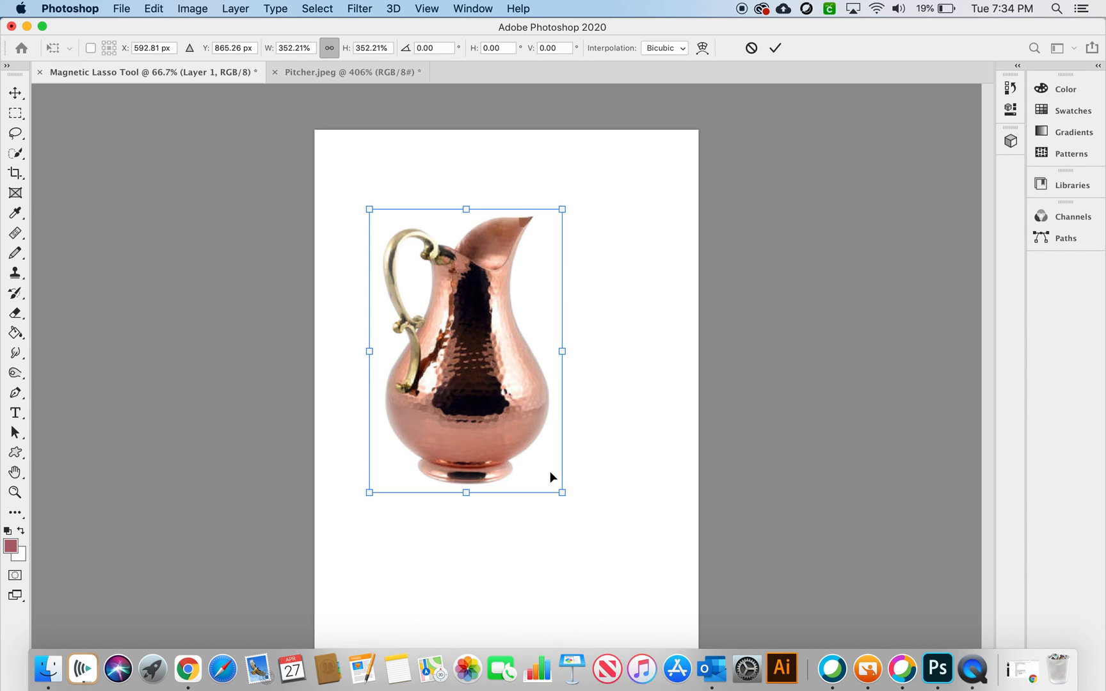
left_click_drag(423, 271, 444, 254)
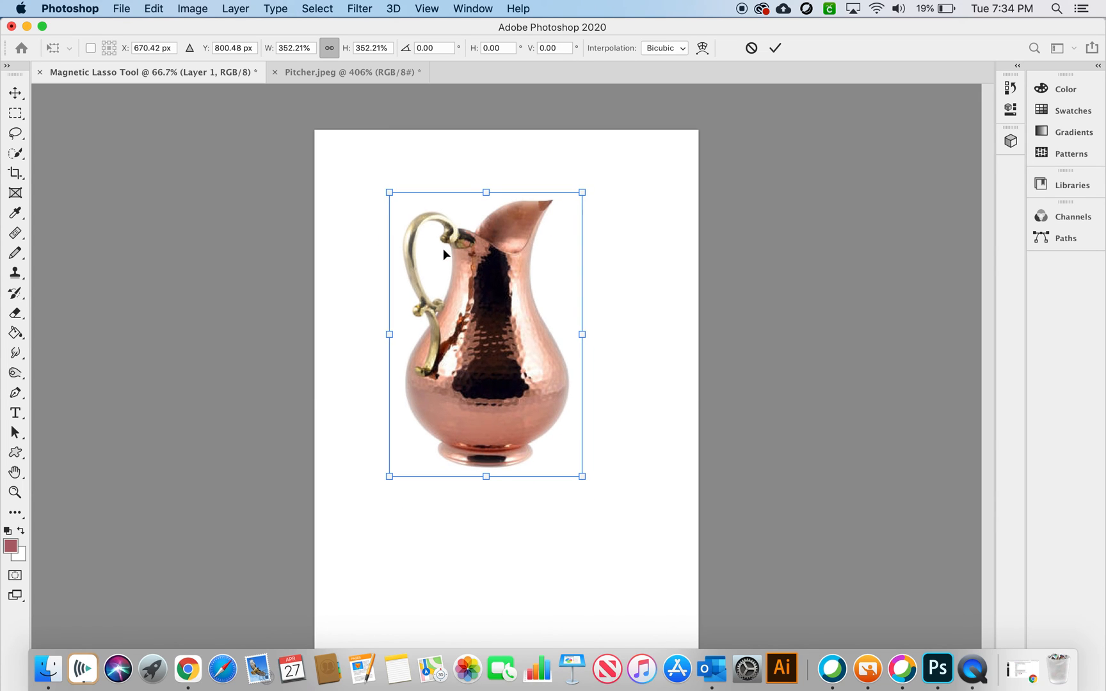
key("Return")
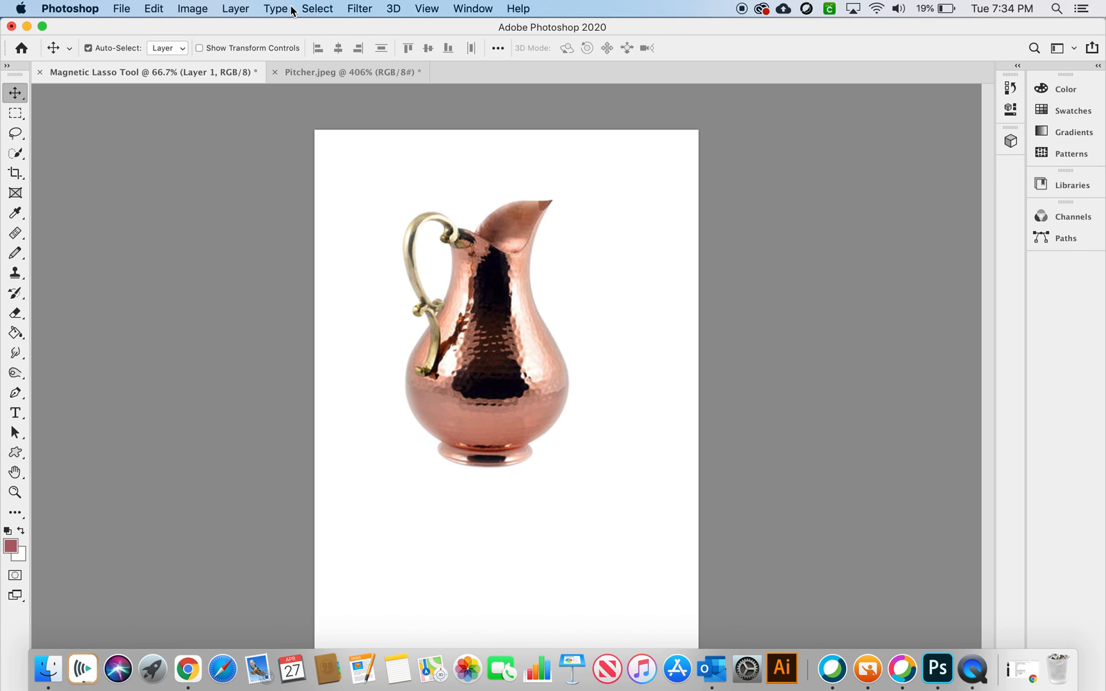
Step: Enlarge the pitcher to about 101% with Free Transform and center it horizontally on the page
left_click(192, 8)
left_click(501, 175)
key("super+t")
mouse_move(582, 476)
left_mouse_down()
mouse_move(637, 555)
mouse_move(569, 490)
left_mouse_up()
left_click_drag(511, 360, 531, 382)
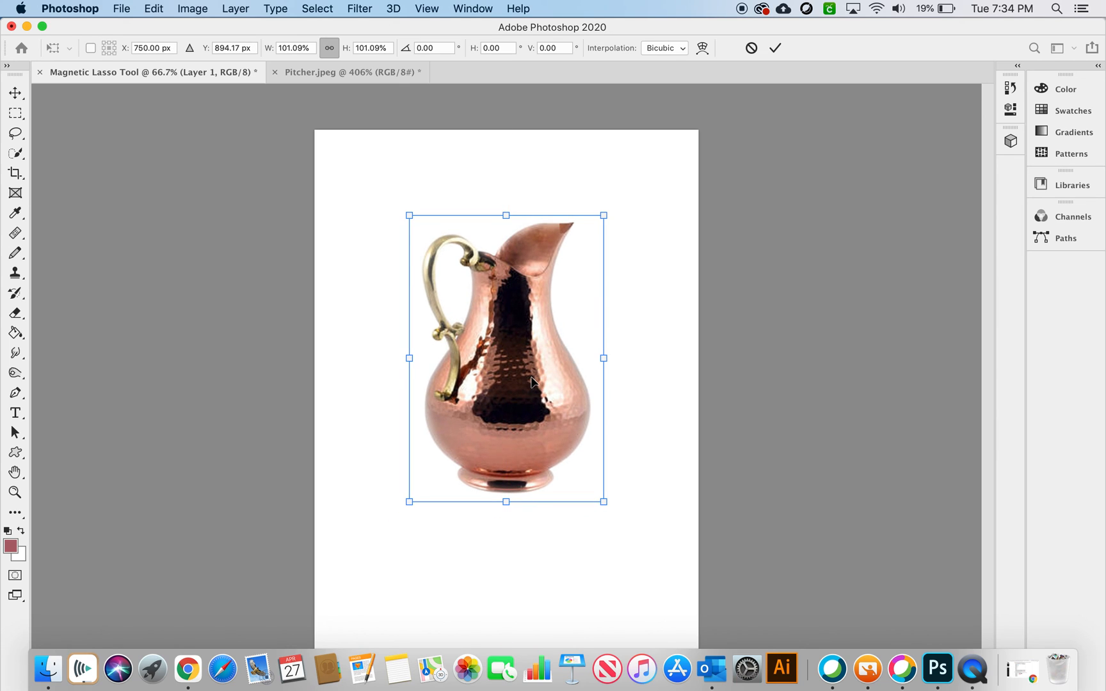
Step: Rotate the pitcher very slightly, apply the transform, and move it lower on the page
left_click_drag(501, 148, 272, 209)
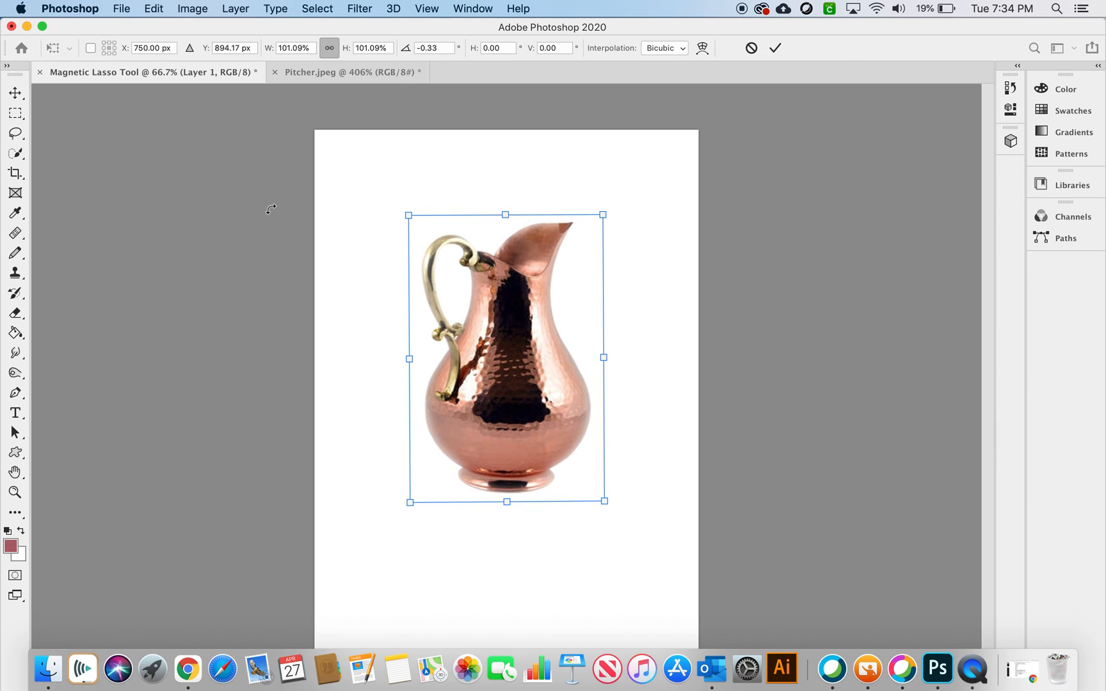
left_click_drag(228, 348, 228, 350)
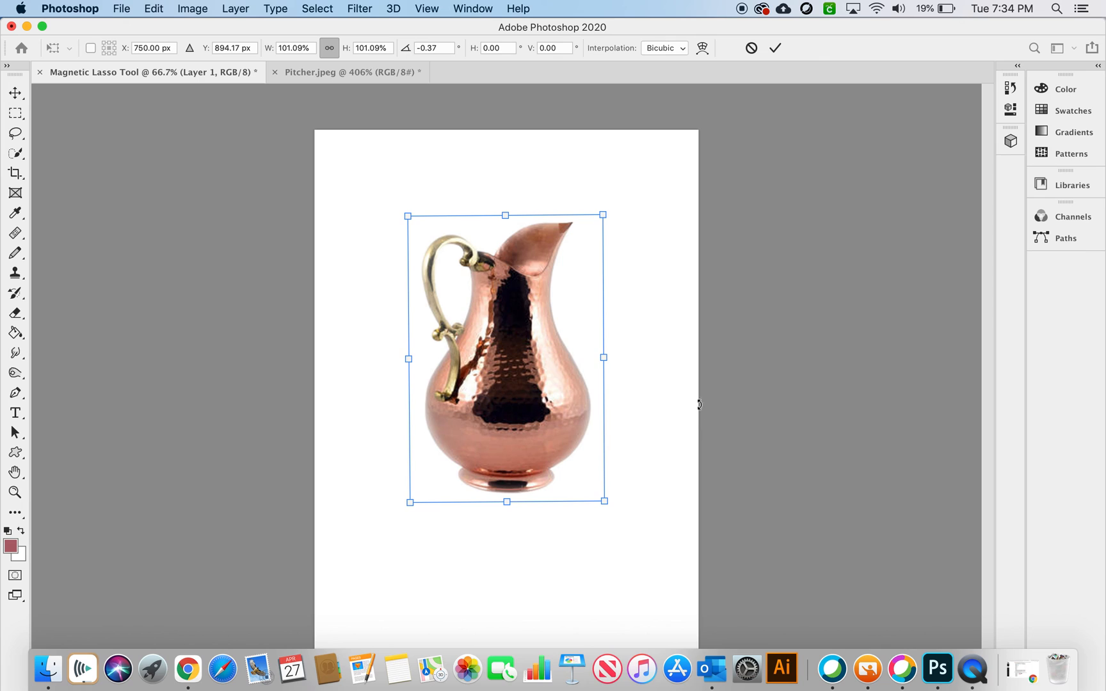
left_click_drag(378, 281, 296, 215)
key("Return")
left_click_drag(562, 329, 545, 387)
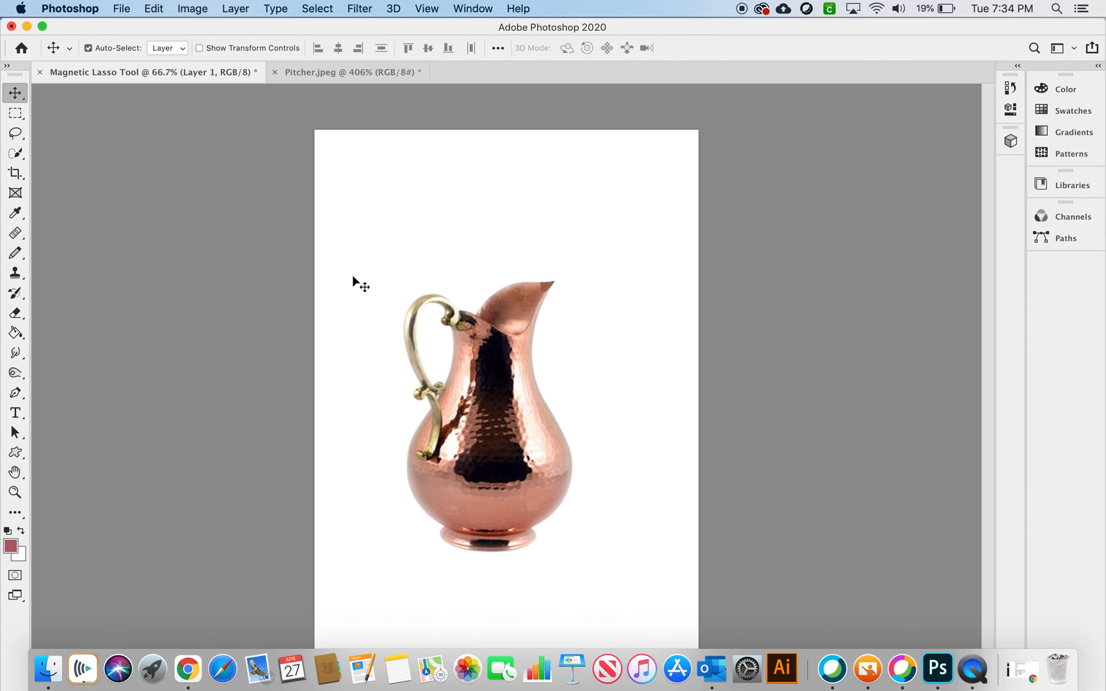
Step: Paste a duplicate of the pitcher and move it slightly upward over the first one
key("super+v")
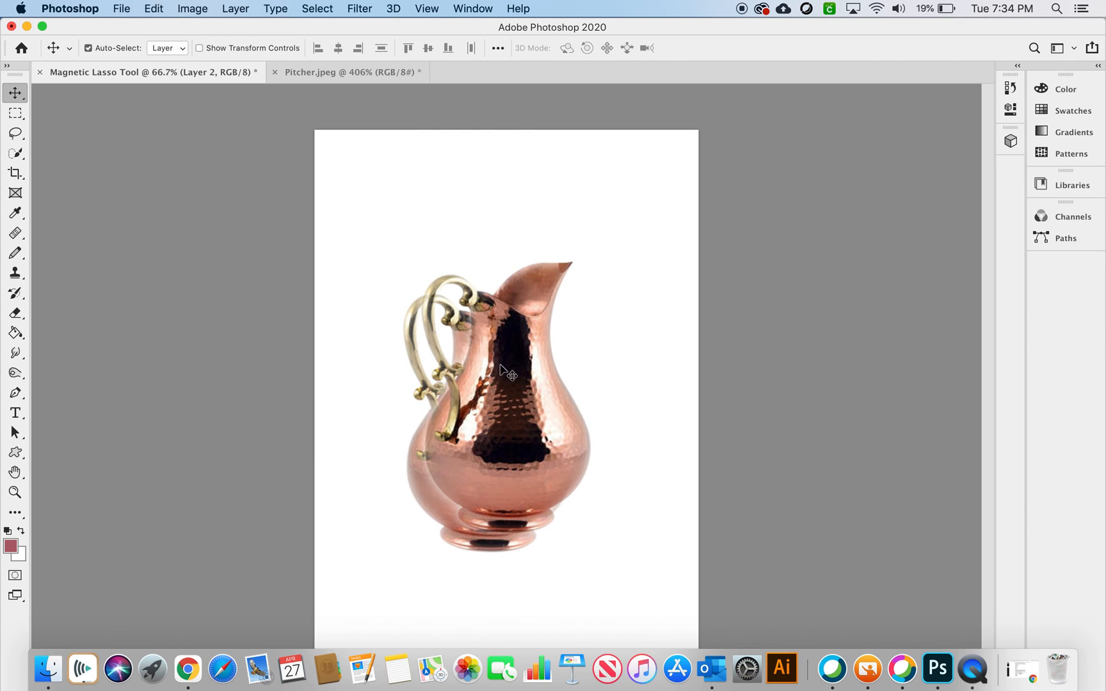
mouse_move(505, 389)
left_mouse_down()
mouse_move(522, 375)
mouse_move(507, 365)
left_mouse_up()
scroll(522, 376, "up", 4)
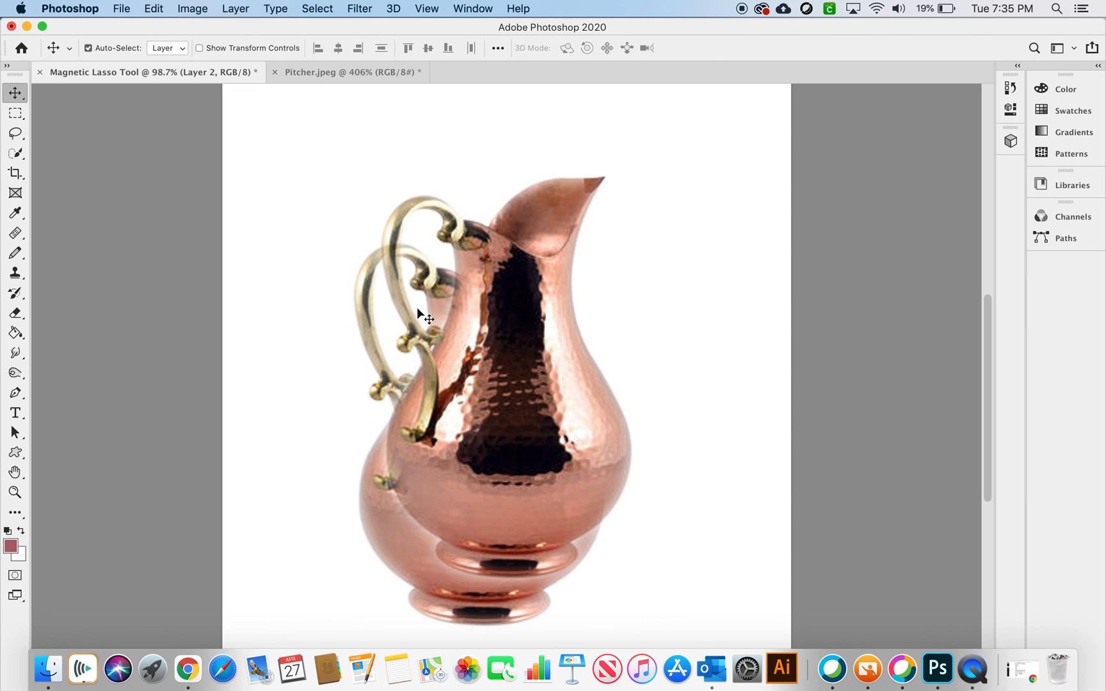
Step: Delete the overlapping duplicate pitcher from the Magnetic Lasso Tool document
left_click(363, 71)
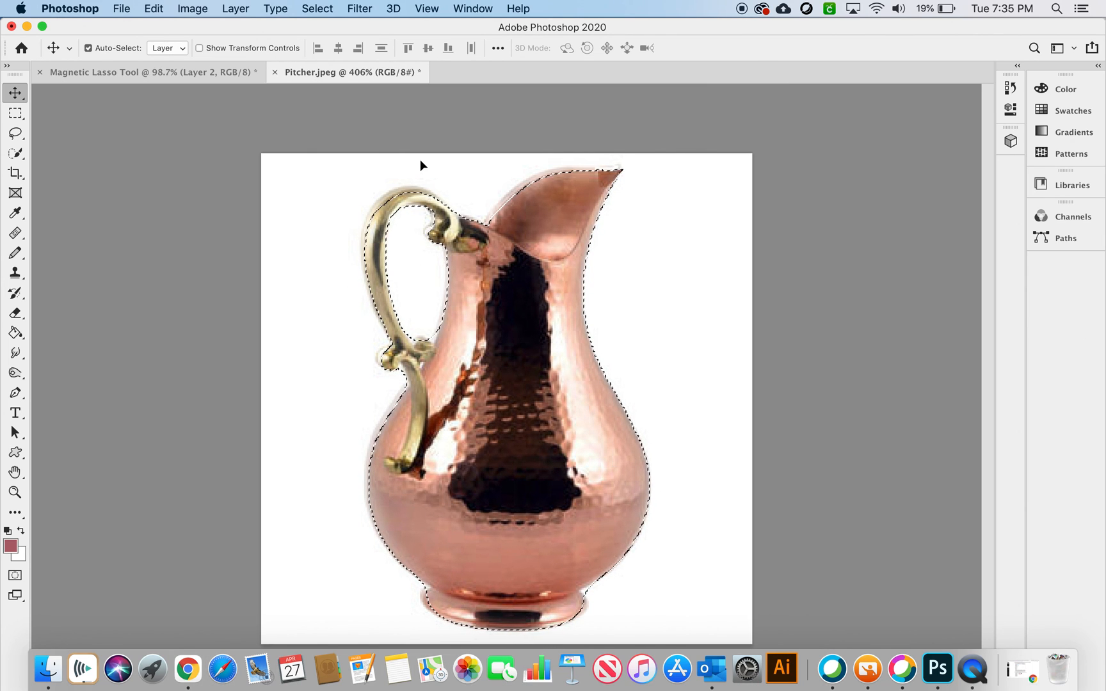
left_click(241, 73)
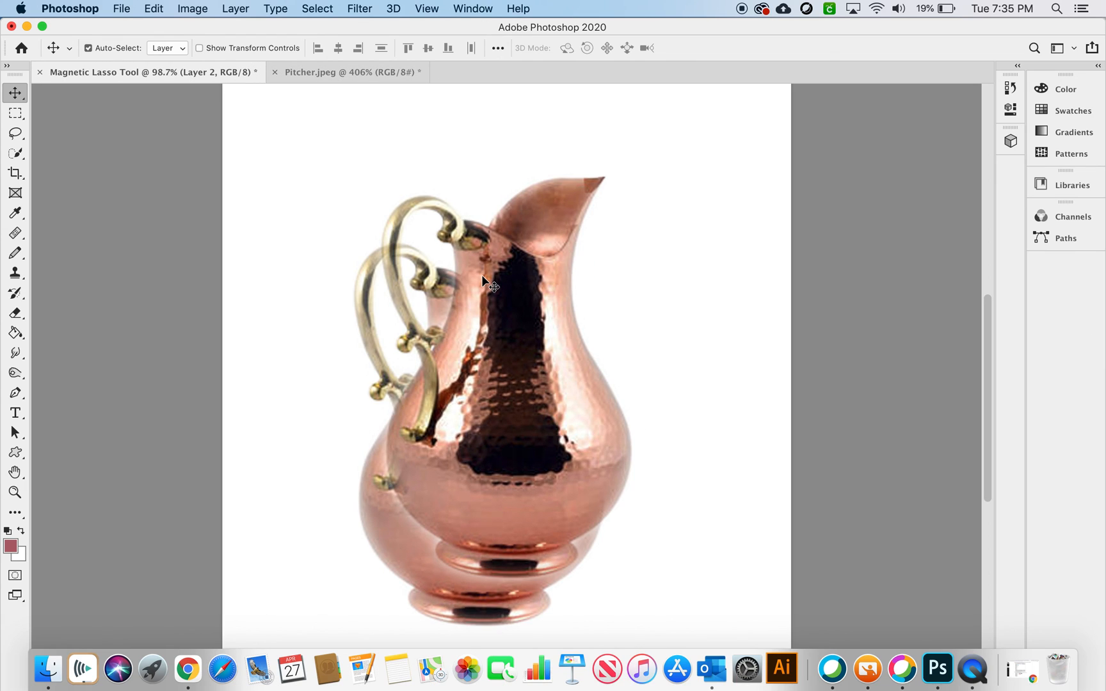
key("BackSpace")
key("super+minus")
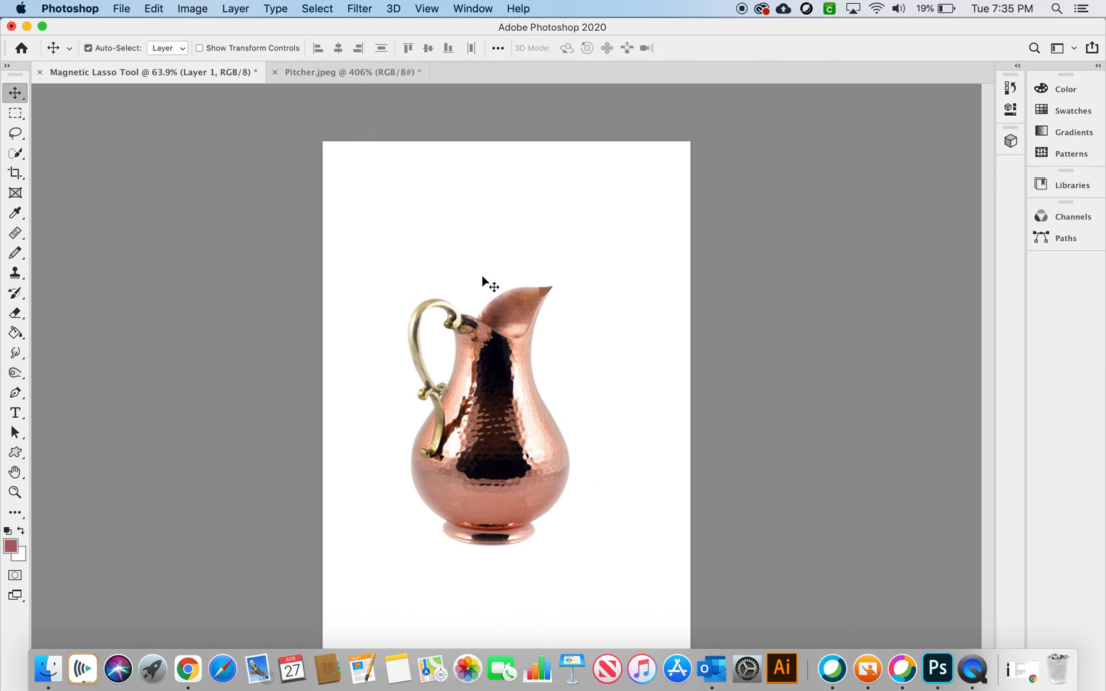